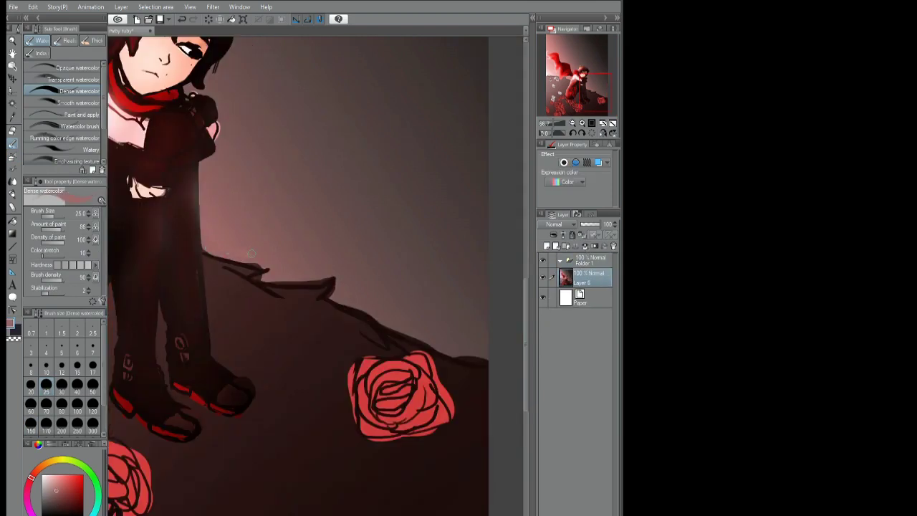
# - Repaint the ragged ground edge behind the character and tidy the large rose's outline with the Dense watercolor brush
pyautogui.moveTo(208, 252)
pyautogui.mouseDown()
pyautogui.moveTo(274, 260)
pyautogui.moveTo(265, 288)
pyautogui.moveTo(320, 262)
pyautogui.moveTo(337, 297)
pyautogui.moveTo(444, 355)
pyautogui.moveTo(434, 364)
pyautogui.moveTo(452, 416)
pyautogui.mouseUp()
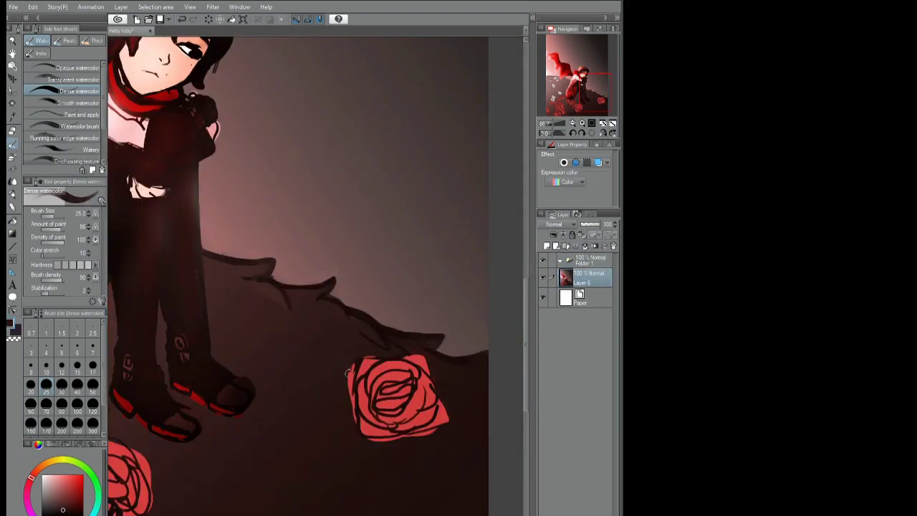
pyautogui.moveTo(352, 362); pyautogui.dragTo(348, 423)
pyautogui.moveTo(271, 187)
pyautogui.mouseDown()
pyautogui.moveTo(230, 276)
pyautogui.moveTo(260, 238)
pyautogui.moveTo(277, 188)
pyautogui.mouseUp()
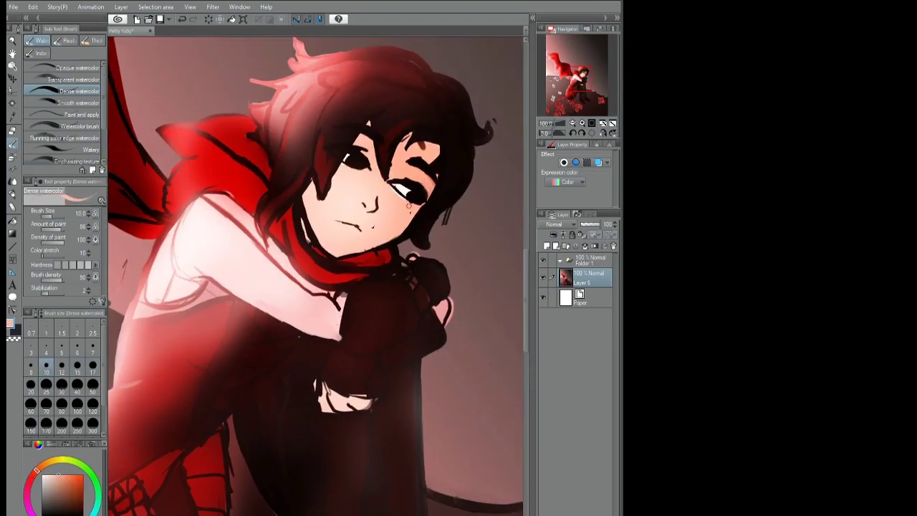
# - Clean up the face with sampled skin tones and repaint the scarf below the chin in sampled red
pyautogui.keyDown('alt'); pyautogui.click(362, 166); pyautogui.keyUp('alt')
pyautogui.keyDown('alt'); pyautogui.click(350, 202); pyautogui.keyUp('alt')
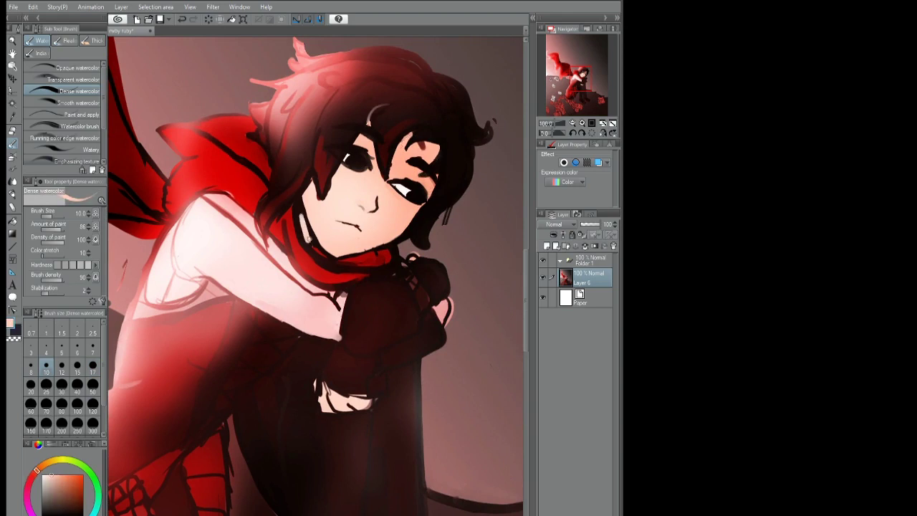
pyautogui.keyDown('alt'); pyautogui.click(296, 260); pyautogui.keyUp('alt')
pyautogui.moveTo(295, 260)
pyautogui.mouseDown()
pyautogui.moveTo(359, 276)
pyautogui.moveTo(345, 262)
pyautogui.mouseUp()
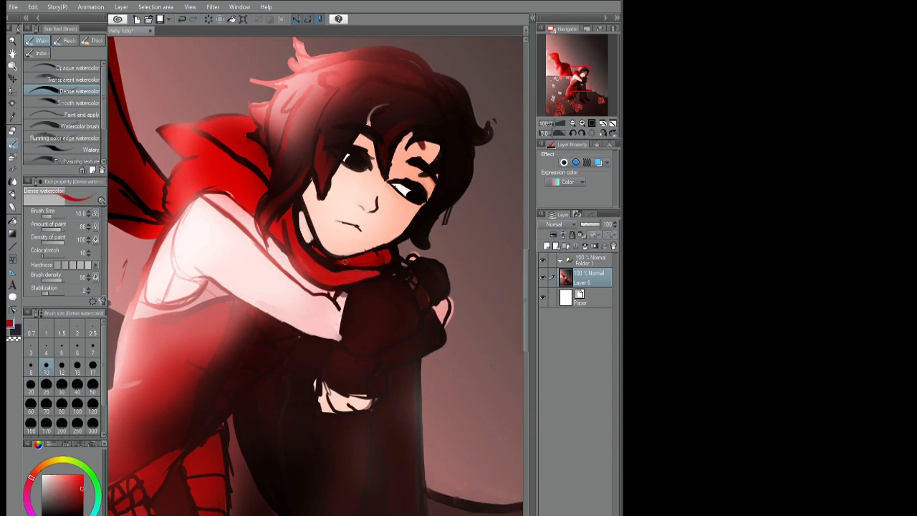
# - Mirror the canvas and refine the outer hair edge, nose line and eyebrow with colours sampled from the painting
pyautogui.press('h')
pyautogui.keyDown('alt'); pyautogui.click(149, 124); pyautogui.keyUp('alt')
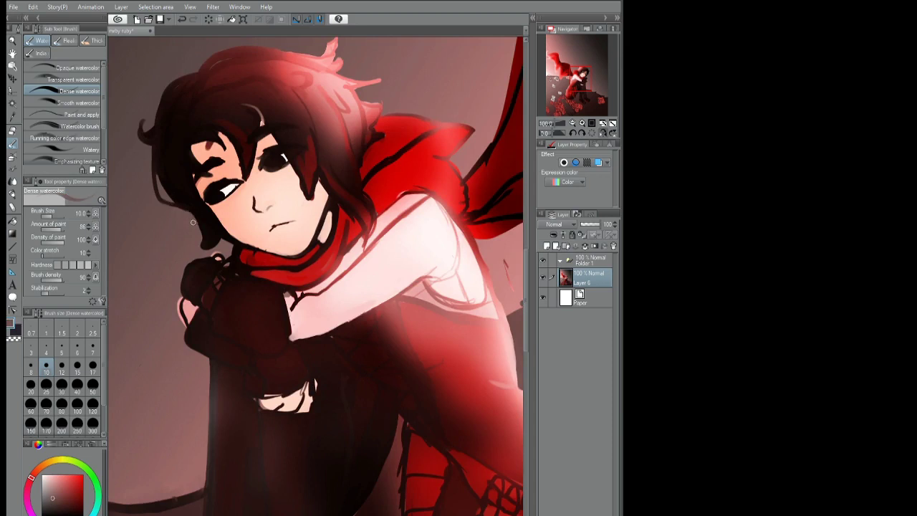
pyautogui.keyDown('alt'); pyautogui.click(253, 198); pyautogui.keyUp('alt')
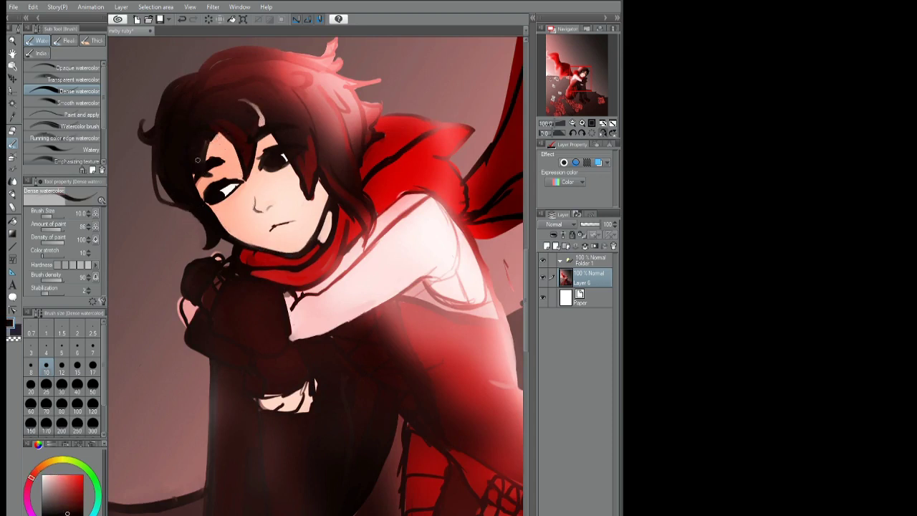
pyautogui.keyDown('alt'); pyautogui.click(206, 163); pyautogui.keyUp('alt')
pyautogui.keyDown('alt'); pyautogui.click(215, 159); pyautogui.keyUp('alt')
# - Flip the canvas back and smooth the character's mouth line using sampled skin and line colours
pyautogui.press('h')
pyautogui.keyDown('alt'); pyautogui.click(347, 223); pyautogui.keyUp('alt')
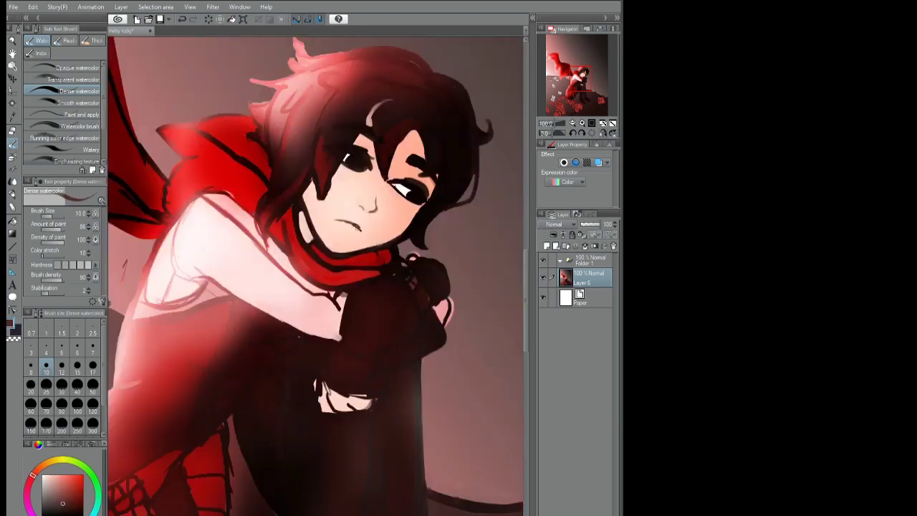
pyautogui.keyDown('alt'); pyautogui.click(354, 224); pyautogui.keyUp('alt')
# - Recolour the hood's outlines and folds and the cape's attachment at the shoulder with sampled reds
pyautogui.keyDown('alt'); pyautogui.click(167, 141); pyautogui.keyUp('alt')
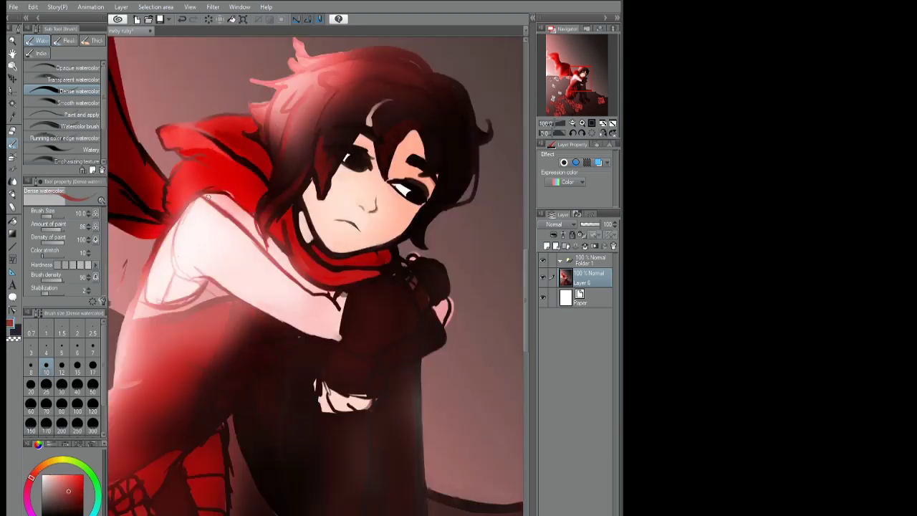
pyautogui.keyDown('alt'); pyautogui.click(259, 215); pyautogui.keyUp('alt')
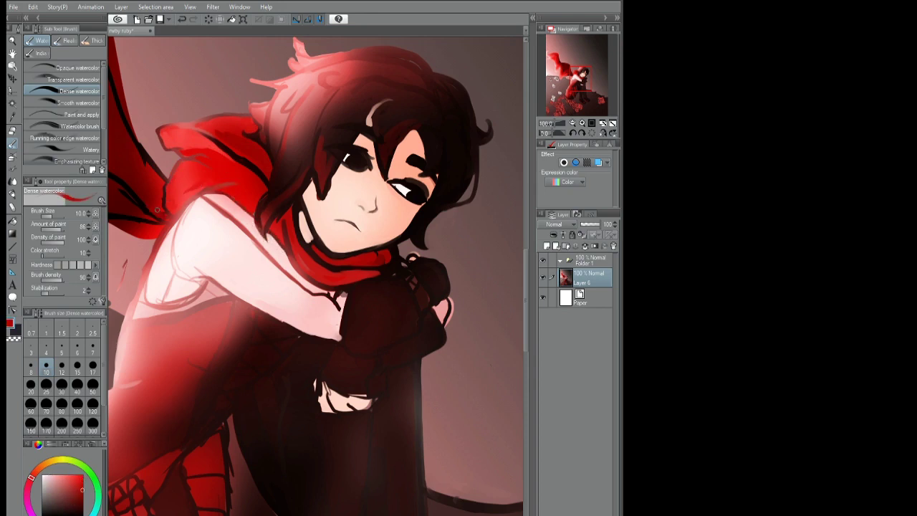
pyautogui.keyDown('alt'); pyautogui.click(185, 221); pyautogui.keyUp('alt')
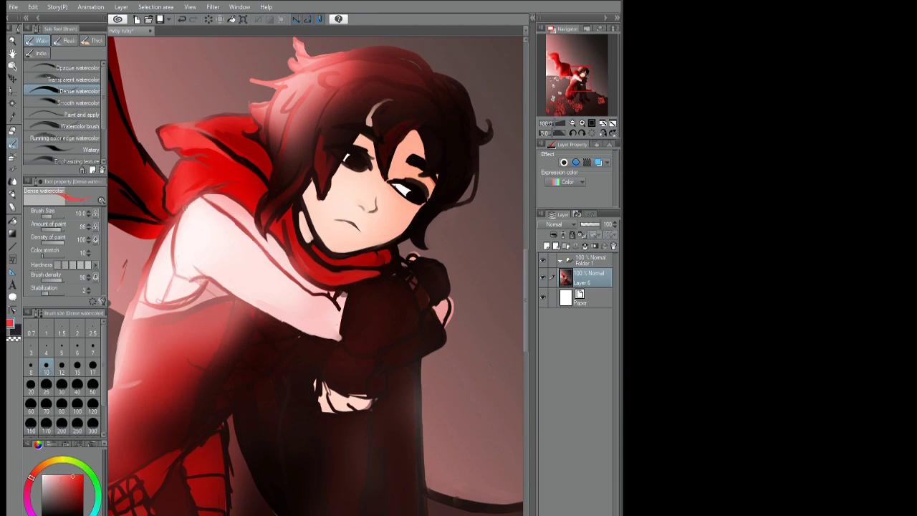
pyautogui.keyDown('alt'); pyautogui.click(163, 224); pyautogui.keyUp('alt')
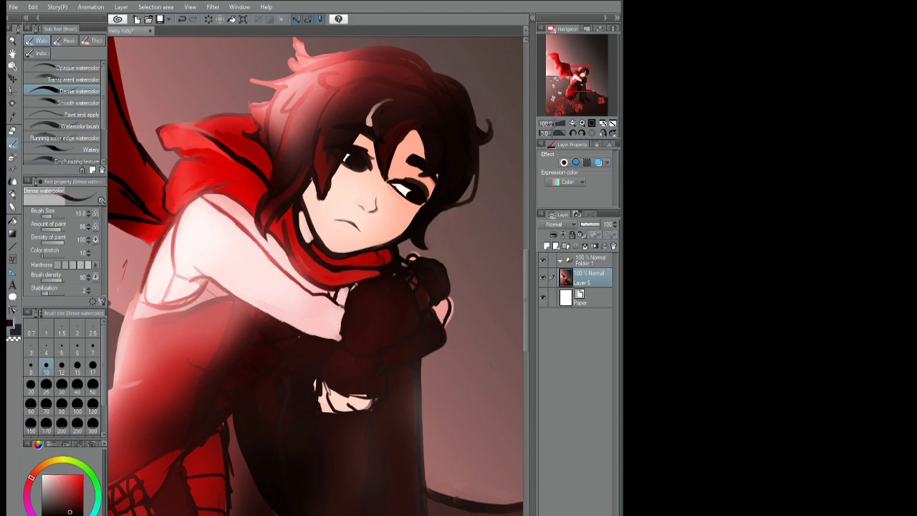
# - Redraw the outlines of the glove and fingers around the knee with sampled dark and brownish tones
pyautogui.keyDown('alt'); pyautogui.click(351, 285); pyautogui.keyUp('alt')
pyautogui.moveTo(439, 289); pyautogui.dragTo(444, 306)
pyautogui.keyDown('alt'); pyautogui.click(434, 309); pyautogui.keyUp('alt')
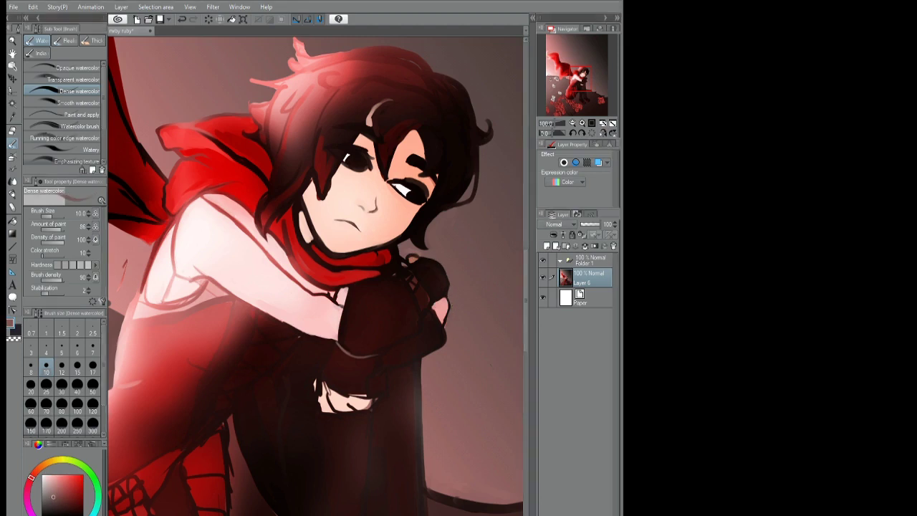
# - Soften the hair strands with sampled tones and rework the white and dark edge of the eye beside them
pyautogui.scroll(2, 316, 276)
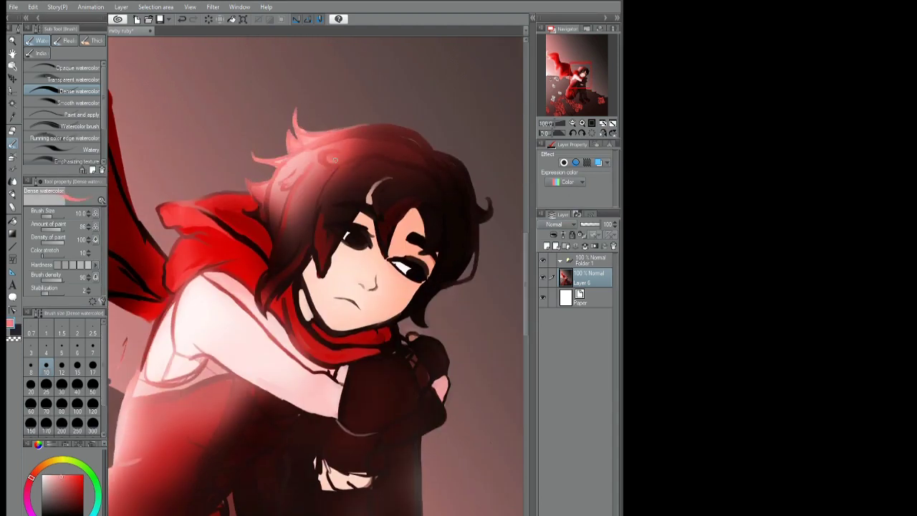
pyautogui.keyDown('alt'); pyautogui.click(341, 230); pyautogui.keyUp('alt')
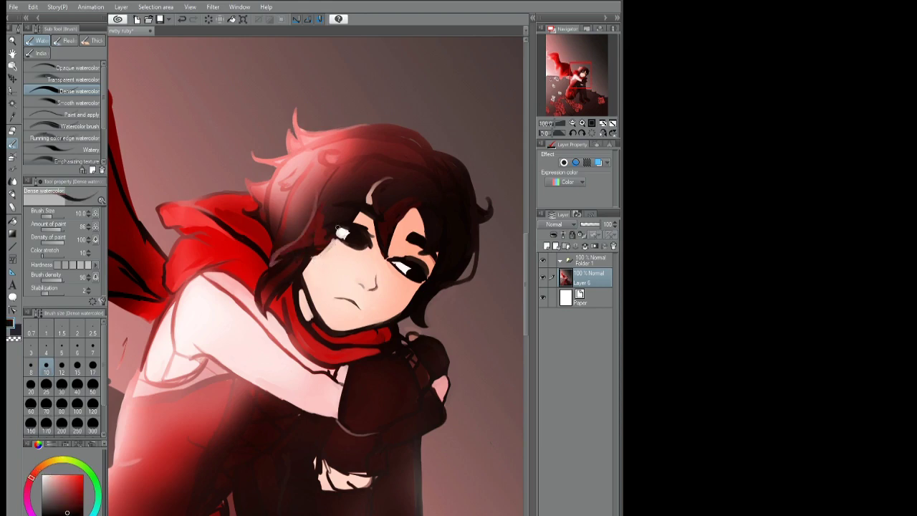
pyautogui.keyDown('alt'); pyautogui.click(209, 216); pyautogui.keyUp('alt')
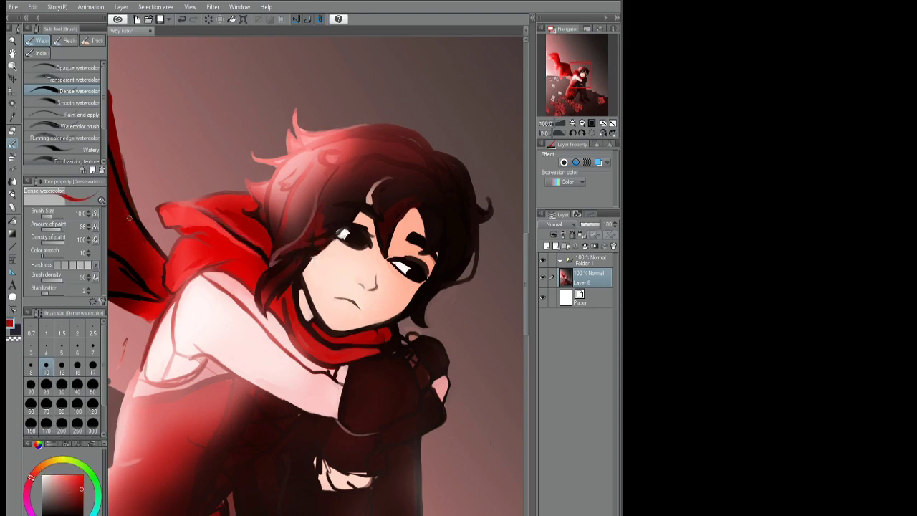
# - Soften the outlines along the forearm's underside and the armpit with sampled skin and muted red tones
pyautogui.scroll(-3, 129, 217)
pyautogui.keyDown('alt'); pyautogui.click(299, 232); pyautogui.keyUp('alt')
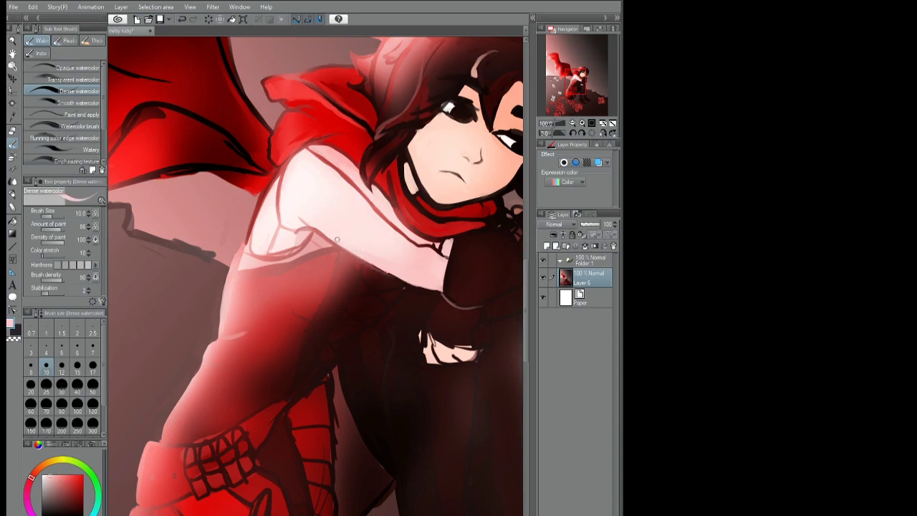
pyautogui.moveTo(369, 263); pyautogui.dragTo(436, 291)
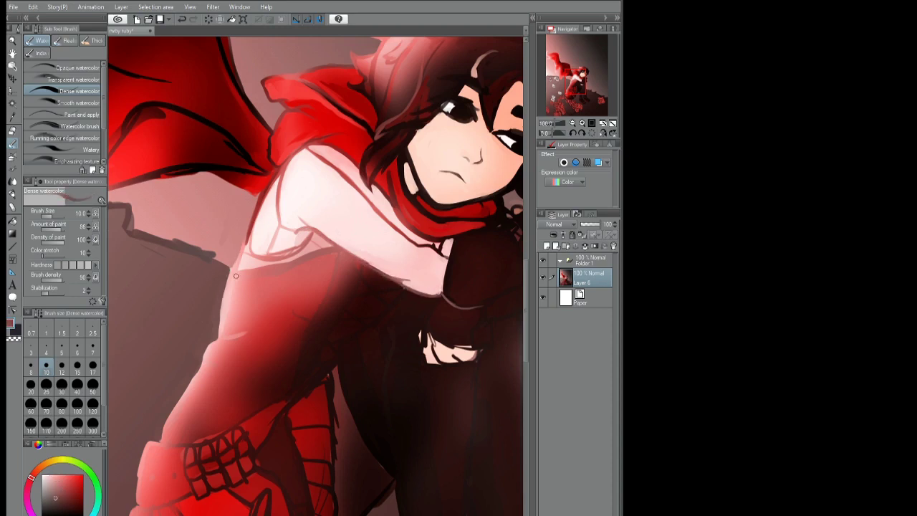
pyautogui.moveTo(247, 257); pyautogui.dragTo(262, 225)
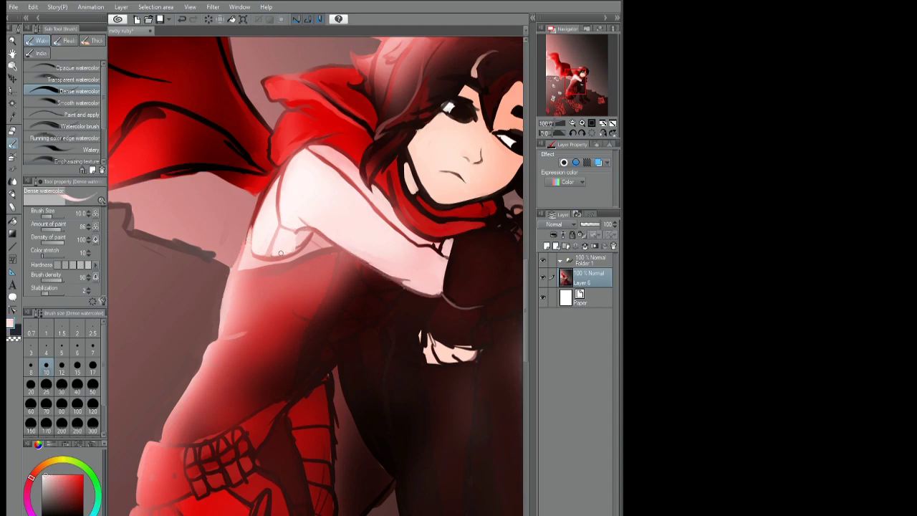
# - Mirror the canvas and recolour the corset's top edge, front seam and back contour in muted reds
pyautogui.press('h')
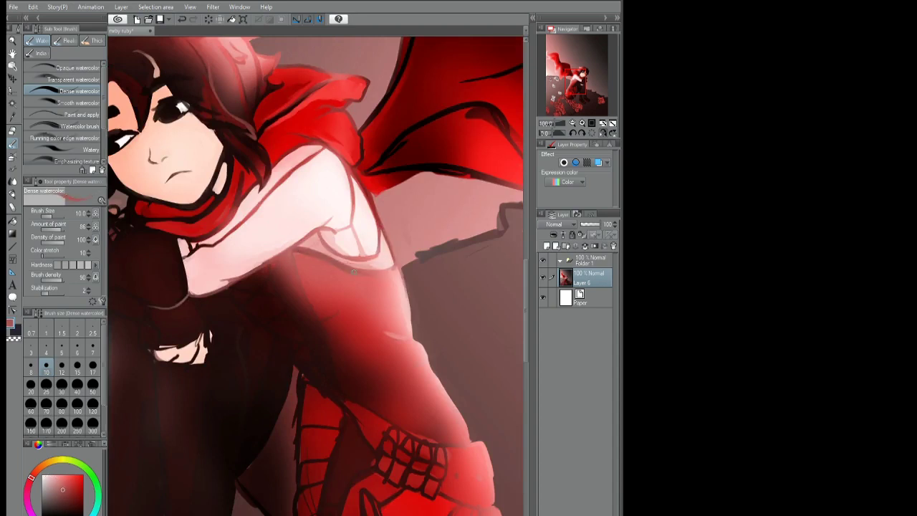
pyautogui.moveTo(353, 272); pyautogui.dragTo(393, 277)
pyautogui.moveTo(289, 252); pyautogui.dragTo(297, 309)
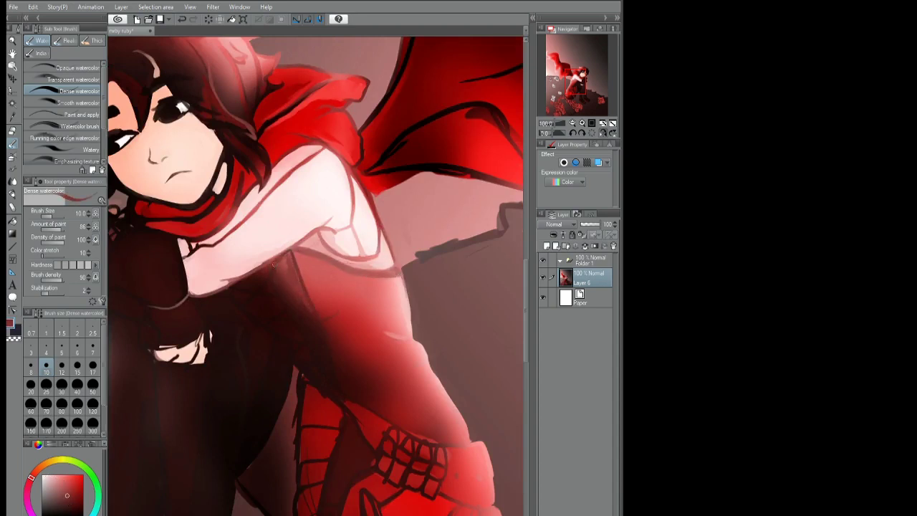
pyautogui.moveTo(273, 263); pyautogui.dragTo(290, 286)
pyautogui.keyDown('alt'); pyautogui.click(301, 329); pyautogui.keyUp('alt')
pyautogui.moveTo(430, 373); pyautogui.dragTo(455, 412)
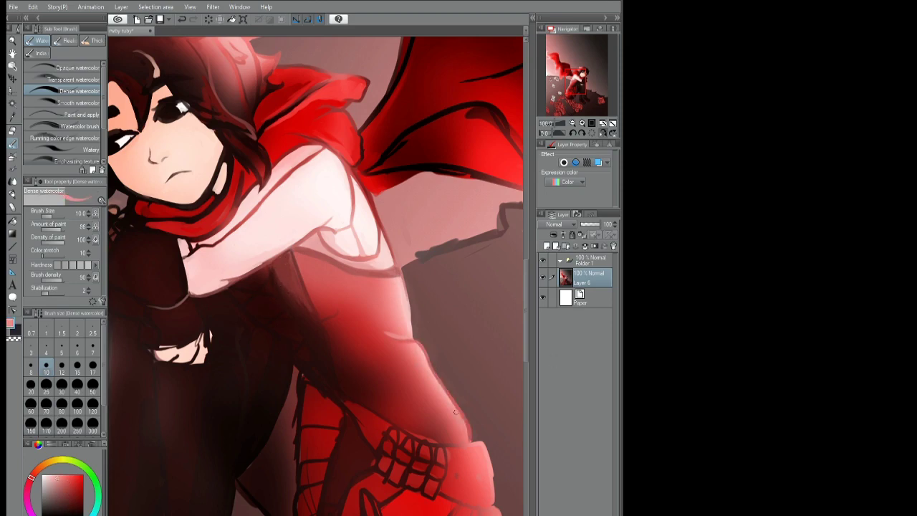
# - Paint the cape's lower edge in sampled red and rework the dark line of its lower fold
pyautogui.keyDown('alt'); pyautogui.click(366, 188); pyautogui.keyUp('alt')
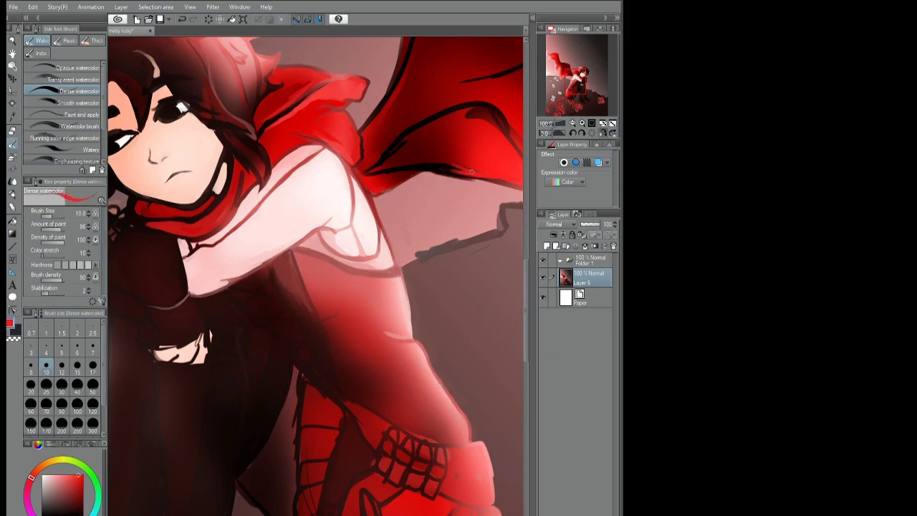
pyautogui.scroll(-3, 370, 155)
pyautogui.scroll(4, 388, 238)
pyautogui.moveTo(394, 238); pyautogui.dragTo(456, 318)
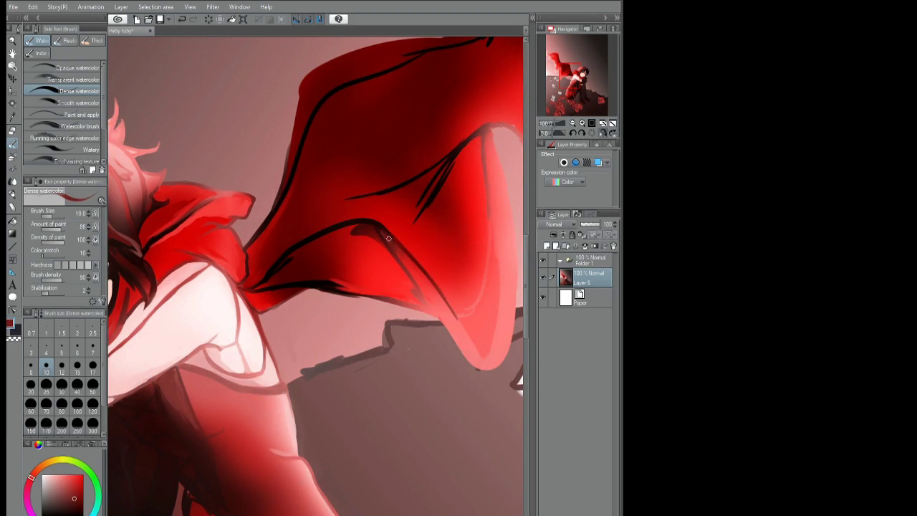
# - Flip the canvas back and repaint the cape's folds near the shoulder and its outer edge with sampled reds
pyautogui.keyDown('alt'); pyautogui.click(324, 280); pyautogui.keyUp('alt')
pyautogui.press('h')
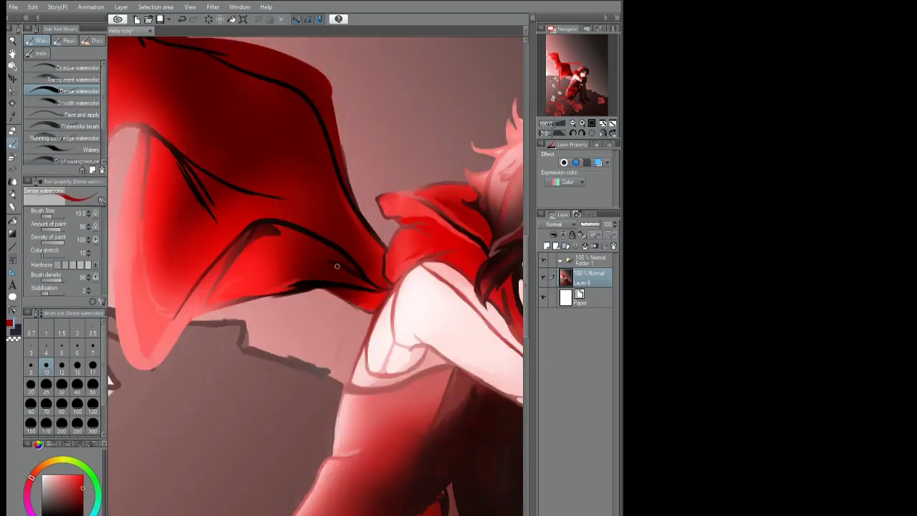
pyautogui.keyDown('alt'); pyautogui.click(256, 295); pyautogui.keyUp('alt')
pyautogui.moveTo(255, 295); pyautogui.dragTo(312, 284)
pyautogui.moveTo(331, 98); pyautogui.dragTo(362, 215)
pyautogui.keyDown('alt'); pyautogui.click(316, 104); pyautogui.keyUp('alt')
pyautogui.moveTo(315, 104); pyautogui.dragTo(323, 129)
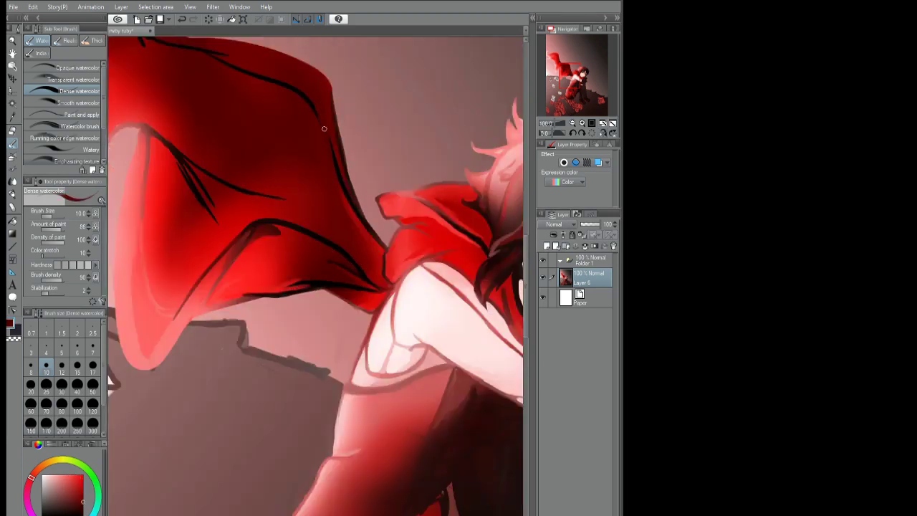
# - Blend the cape's inner fold lines and the creases at its central peak with sampled reds
pyautogui.moveTo(380, 273); pyautogui.dragTo(477, 273)
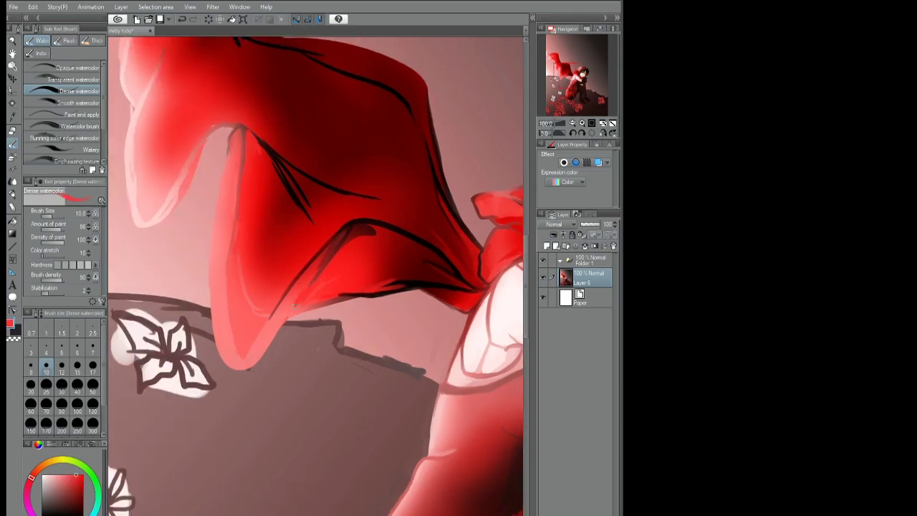
pyautogui.keyDown('alt'); pyautogui.click(398, 228); pyautogui.keyUp('alt')
pyautogui.moveTo(398, 228); pyautogui.dragTo(360, 232)
pyautogui.moveTo(297, 305)
pyautogui.mouseDown()
pyautogui.moveTo(262, 355)
pyautogui.moveTo(324, 250)
pyautogui.mouseUp()
pyautogui.moveTo(276, 159)
pyautogui.mouseDown()
pyautogui.moveTo(317, 228)
pyautogui.moveTo(288, 199)
pyautogui.moveTo(277, 164)
pyautogui.moveTo(312, 193)
pyautogui.moveTo(260, 139)
pyautogui.mouseUp()
pyautogui.keyDown('alt'); pyautogui.click(259, 139); pyautogui.keyUp('alt')
pyautogui.moveTo(563, 79); pyautogui.dragTo(560, 73)
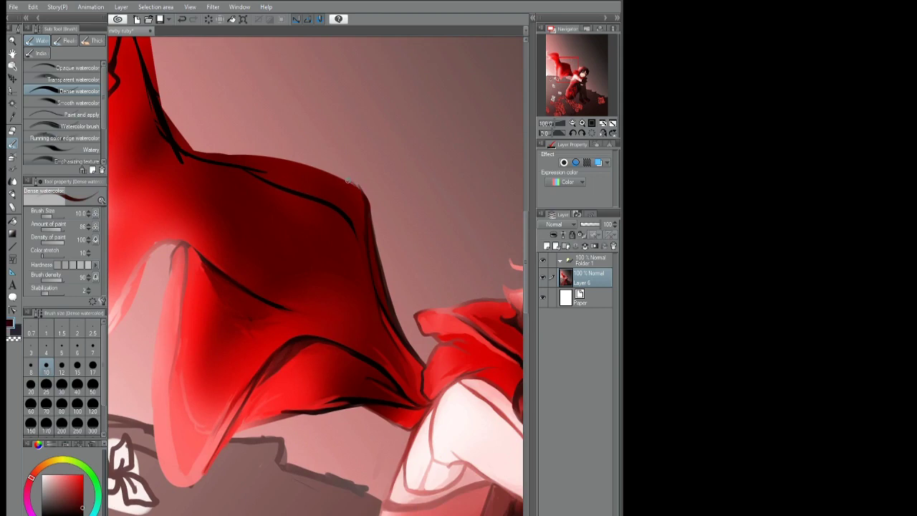
# - Redraw the back edge of the character's belt with a softened reddish outline
pyautogui.scroll(-5, 319, 174)
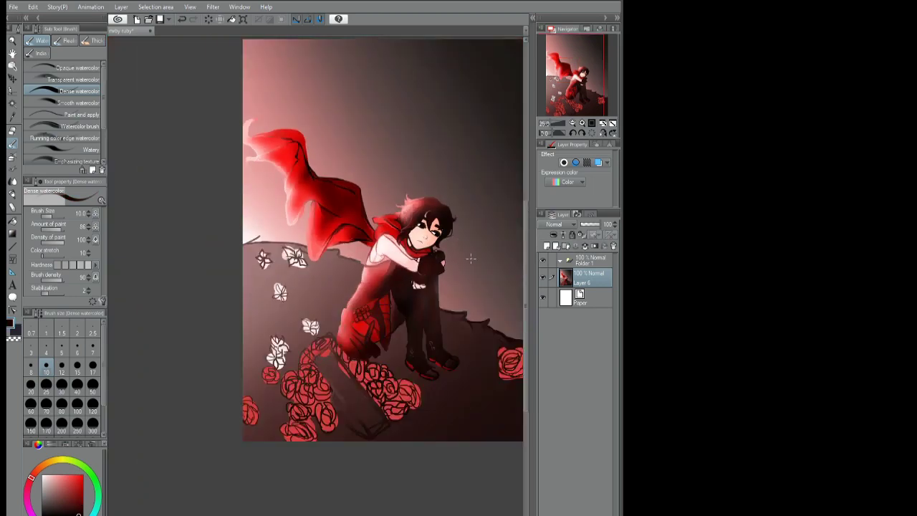
pyautogui.scroll(5, 323, 269)
pyautogui.moveTo(315, 228); pyautogui.dragTo(304, 316)
pyautogui.moveTo(315, 226); pyautogui.dragTo(304, 295)
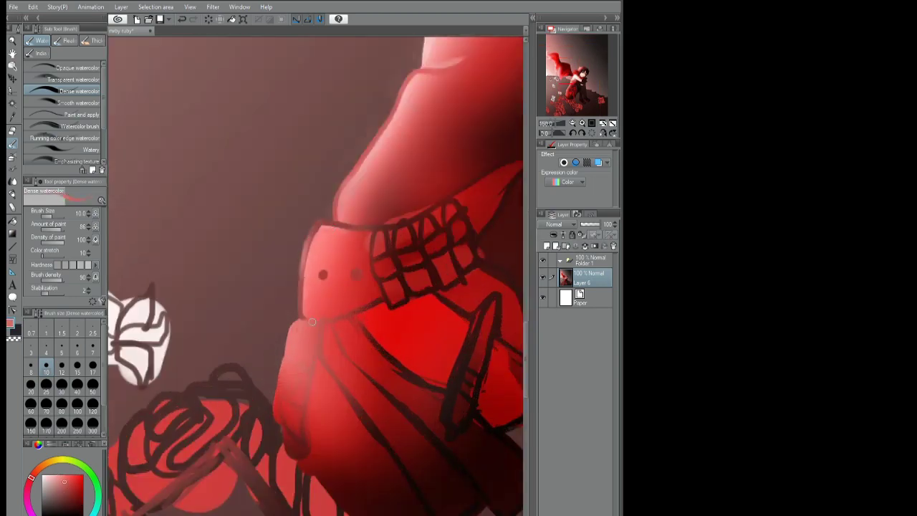
# - Fill the belt's cartridge loops with sampled reds and pinks and redraw the lines separating them
pyautogui.moveTo(378, 257)
pyautogui.mouseDown()
pyautogui.moveTo(398, 270)
pyautogui.moveTo(394, 280)
pyautogui.moveTo(372, 248)
pyautogui.moveTo(404, 295)
pyautogui.moveTo(396, 241)
pyautogui.moveTo(412, 229)
pyautogui.moveTo(408, 299)
pyautogui.moveTo(407, 257)
pyautogui.moveTo(383, 263)
pyautogui.mouseUp()
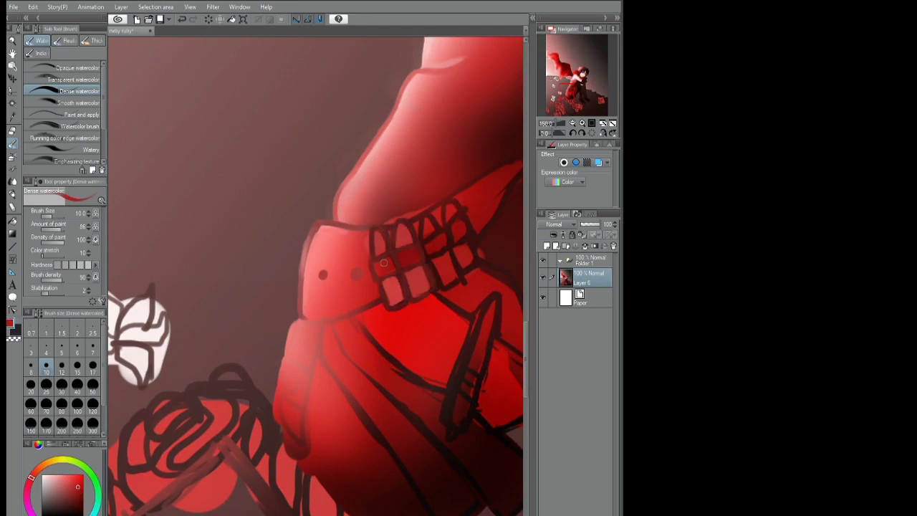
pyautogui.moveTo(347, 236); pyautogui.dragTo(236, 320)
pyautogui.keyDown('alt'); pyautogui.click(434, 230); pyautogui.keyUp('alt')
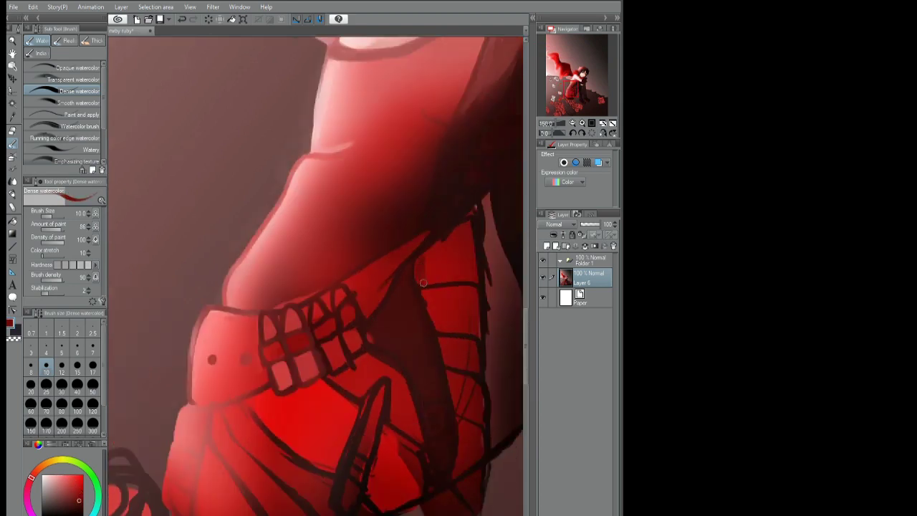
pyautogui.keyDown('alt'); pyautogui.click(315, 308); pyautogui.keyUp('alt')
pyautogui.moveTo(315, 308)
pyautogui.mouseDown()
pyautogui.moveTo(337, 351)
pyautogui.moveTo(340, 294)
pyautogui.moveTo(365, 336)
pyautogui.moveTo(360, 369)
pyautogui.mouseUp()
pyautogui.keyDown('alt'); pyautogui.click(327, 284); pyautogui.keyUp('alt')
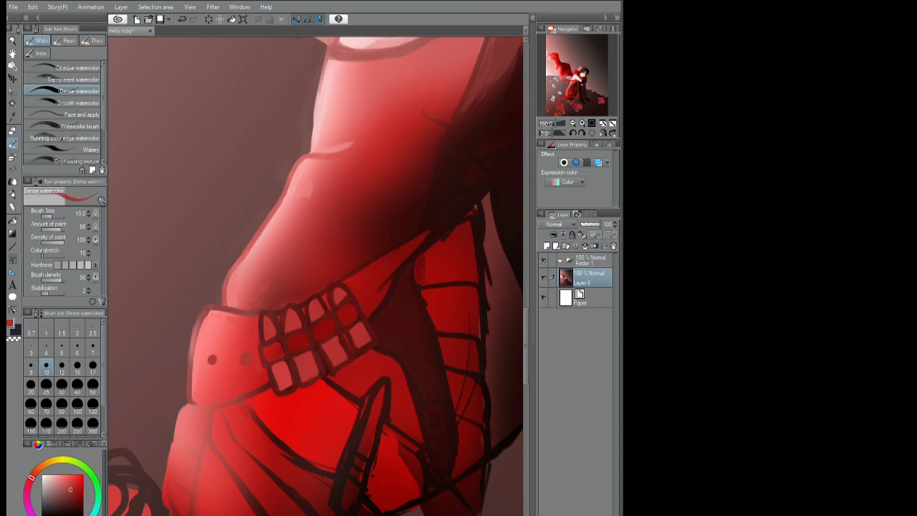
# - Touch up the outlines of the bent arm and the glove's edge with sampled colours
pyautogui.moveTo(236, 114)
pyautogui.mouseDown()
pyautogui.moveTo(370, 207)
pyautogui.moveTo(441, 239)
pyautogui.moveTo(455, 266)
pyautogui.mouseUp()
pyautogui.keyDown('alt'); pyautogui.click(441, 239); pyautogui.keyUp('alt')
pyautogui.keyDown('alt'); pyautogui.click(454, 266); pyautogui.keyUp('alt')
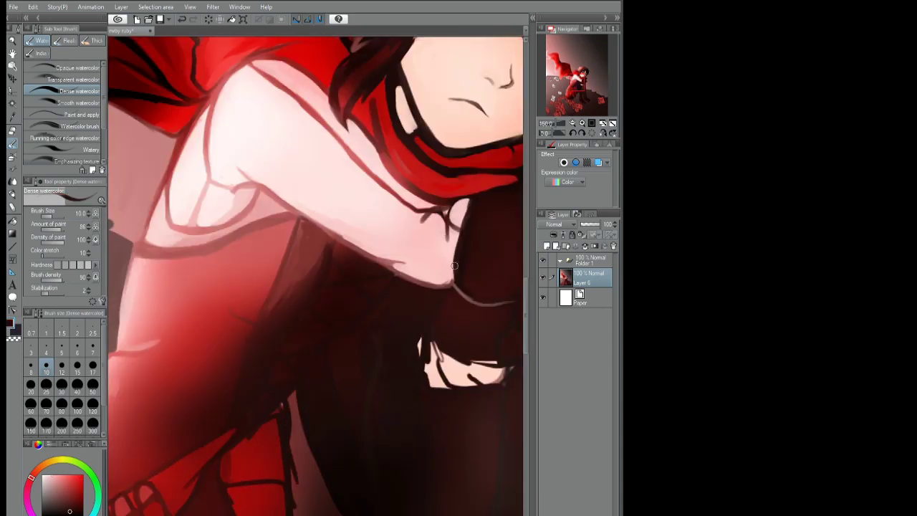
pyautogui.keyDown('alt'); pyautogui.click(270, 72); pyautogui.keyUp('alt')
pyautogui.moveTo(271, 71)
pyautogui.mouseDown()
pyautogui.moveTo(371, 173)
pyautogui.moveTo(315, 225)
pyautogui.mouseUp()
# - Repaint the red skirt panel beside the thigh with sampled reds, smoothing its outer edge and pleat lines
pyautogui.scroll(1, 315, 225)
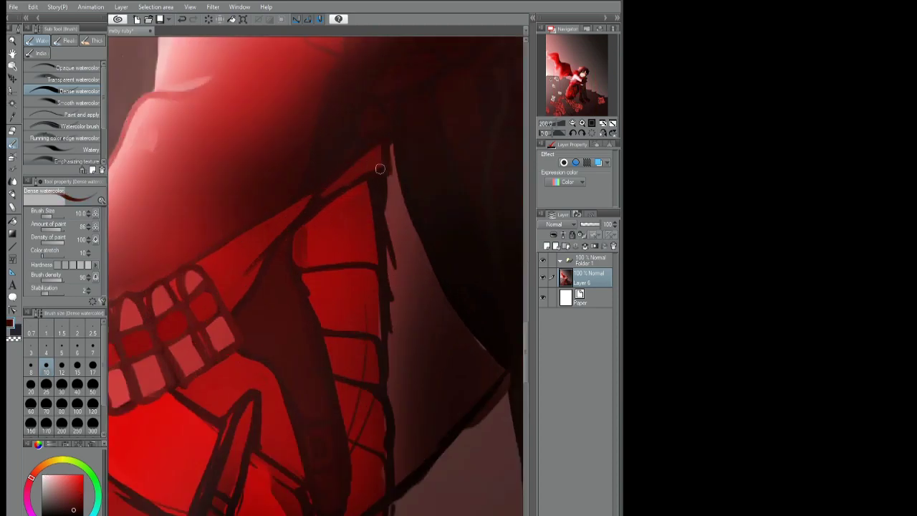
pyautogui.moveTo(378, 177); pyautogui.dragTo(379, 205)
pyautogui.keyDown('alt'); pyautogui.click(392, 273); pyautogui.keyUp('alt')
pyautogui.moveTo(393, 272); pyautogui.dragTo(394, 351)
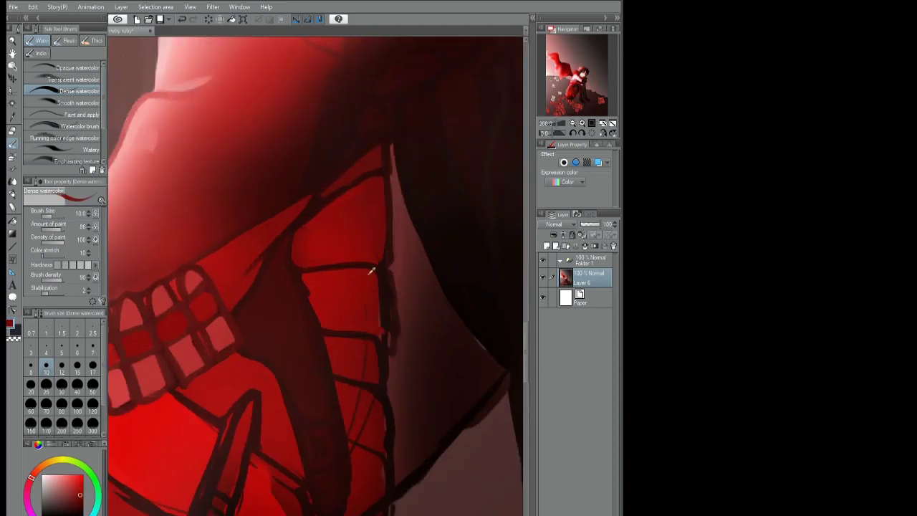
pyautogui.keyDown('alt'); pyautogui.click(382, 358); pyautogui.keyUp('alt')
pyautogui.moveTo(379, 262); pyautogui.dragTo(387, 387)
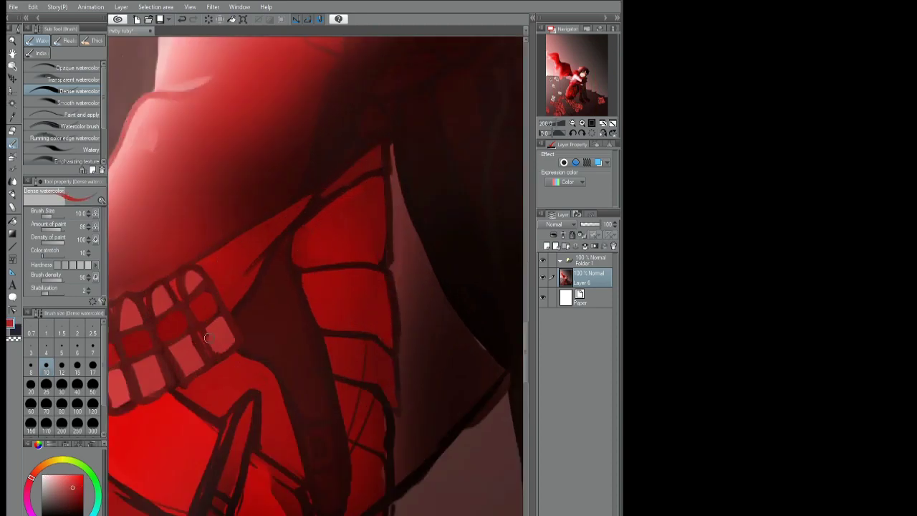
pyautogui.moveTo(374, 435); pyautogui.dragTo(395, 342)
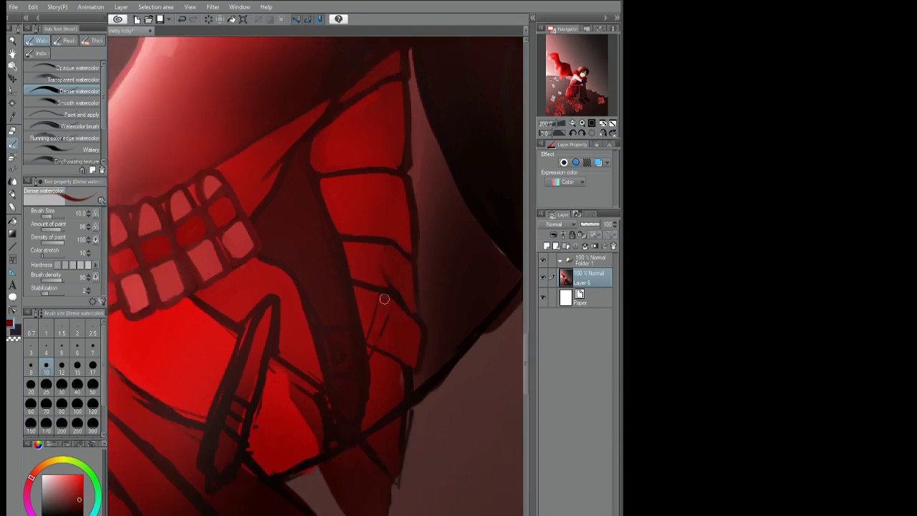
# - Smooth the wide dark strap on the skirt and redraw the outlines of the pointed skirt ends below it
pyautogui.moveTo(385, 299)
pyautogui.mouseDown()
pyautogui.moveTo(326, 271)
pyautogui.moveTo(357, 368)
pyautogui.moveTo(347, 385)
pyautogui.moveTo(305, 301)
pyautogui.moveTo(341, 407)
pyautogui.moveTo(359, 387)
pyautogui.moveTo(276, 325)
pyautogui.mouseUp()
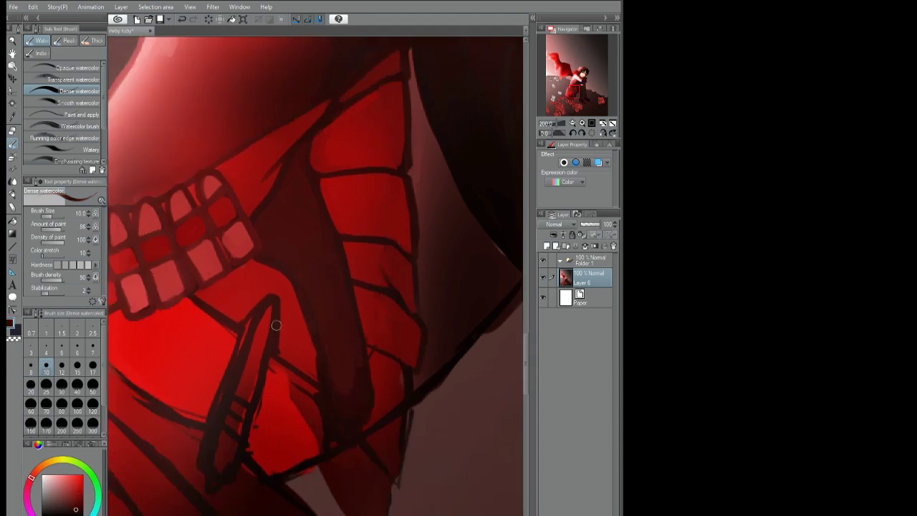
pyautogui.moveTo(315, 366); pyautogui.dragTo(265, 451)
pyautogui.moveTo(404, 366)
pyautogui.mouseDown()
pyautogui.moveTo(383, 237)
pyautogui.moveTo(390, 344)
pyautogui.mouseUp()
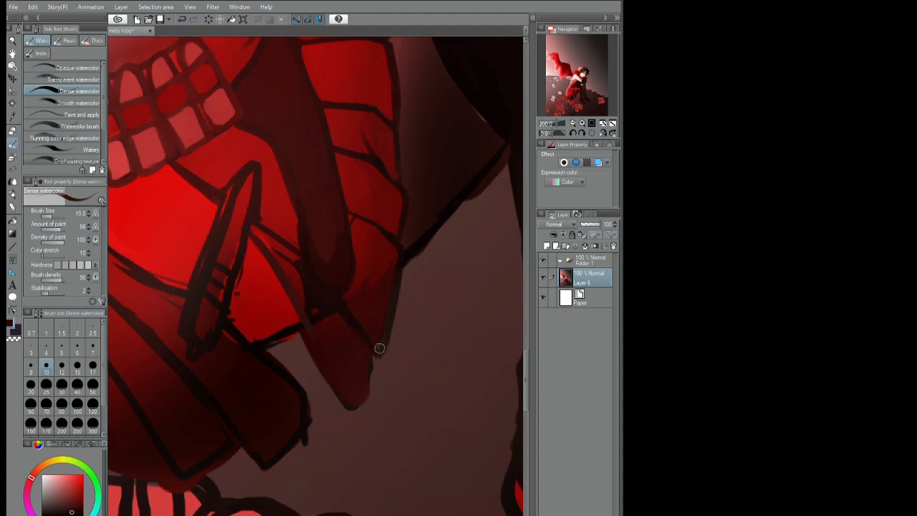
pyautogui.moveTo(341, 103)
pyautogui.mouseDown()
pyautogui.moveTo(270, 164)
pyautogui.moveTo(266, 236)
pyautogui.moveTo(371, 343)
pyautogui.mouseUp()
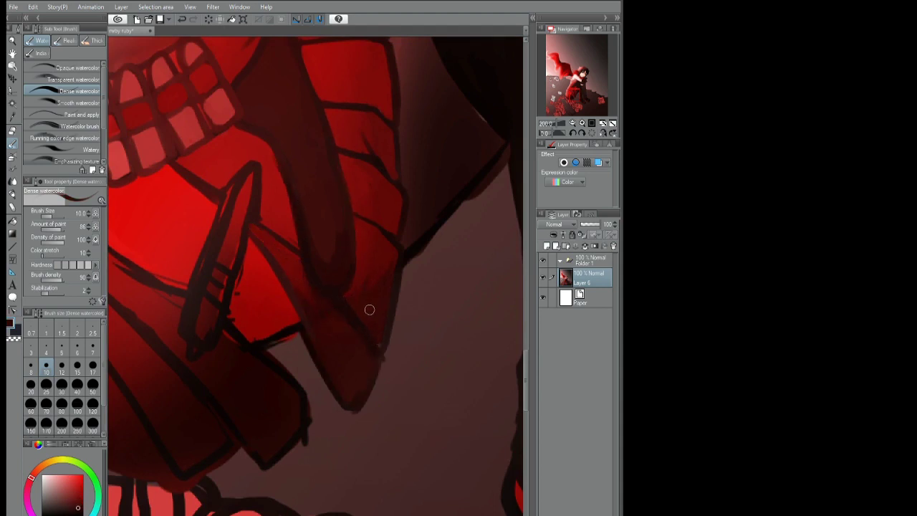
# - Clean up the narrow hanging strap and round off the bright red pouch behind it with sampled colours
pyautogui.keyDown('alt'); pyautogui.click(248, 262); pyautogui.keyUp('alt')
pyautogui.moveTo(287, 321)
pyautogui.mouseDown()
pyautogui.moveTo(247, 196)
pyautogui.moveTo(226, 192)
pyautogui.moveTo(213, 316)
pyautogui.moveTo(262, 164)
pyautogui.moveTo(263, 190)
pyautogui.moveTo(249, 172)
pyautogui.mouseUp()
pyautogui.keyDown('alt'); pyautogui.click(340, 190); pyautogui.keyUp('alt')
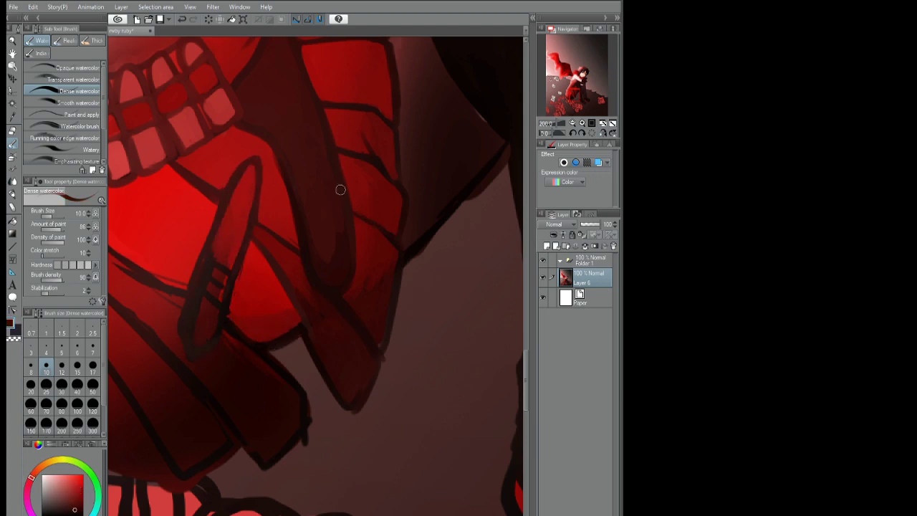
# - Soften the skirt's upper fold lines with sampled reds and reshape the dark pointed corner of its hem
pyautogui.scroll(3, 191, 179)
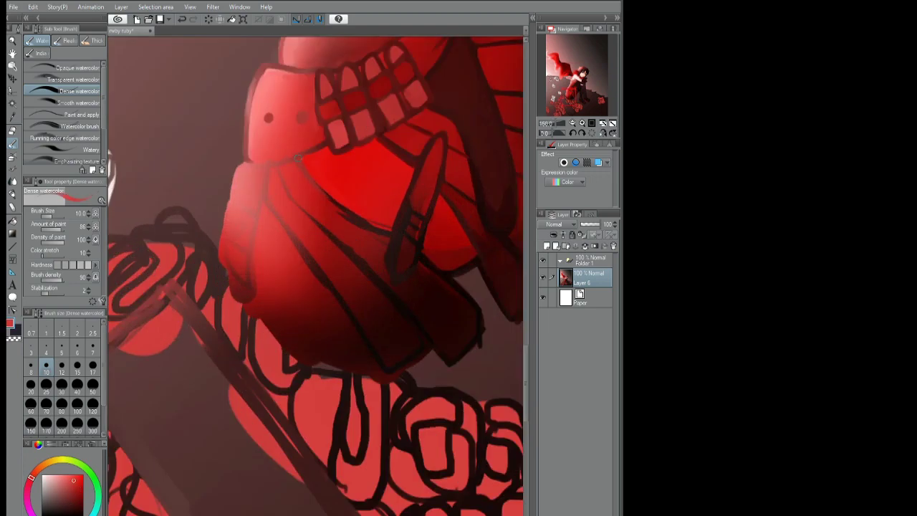
pyautogui.keyDown('alt'); pyautogui.click(280, 159); pyautogui.keyUp('alt')
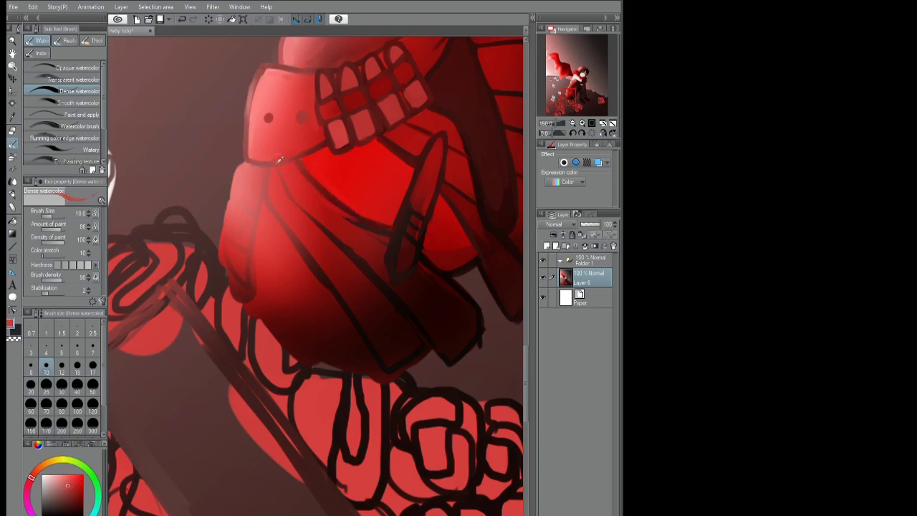
pyautogui.keyDown('alt'); pyautogui.click(315, 269); pyautogui.keyUp('alt')
pyautogui.moveTo(479, 326)
pyautogui.mouseDown()
pyautogui.moveTo(472, 294)
pyautogui.moveTo(502, 331)
pyautogui.moveTo(481, 319)
pyautogui.moveTo(446, 362)
pyautogui.moveTo(426, 342)
pyautogui.mouseUp()
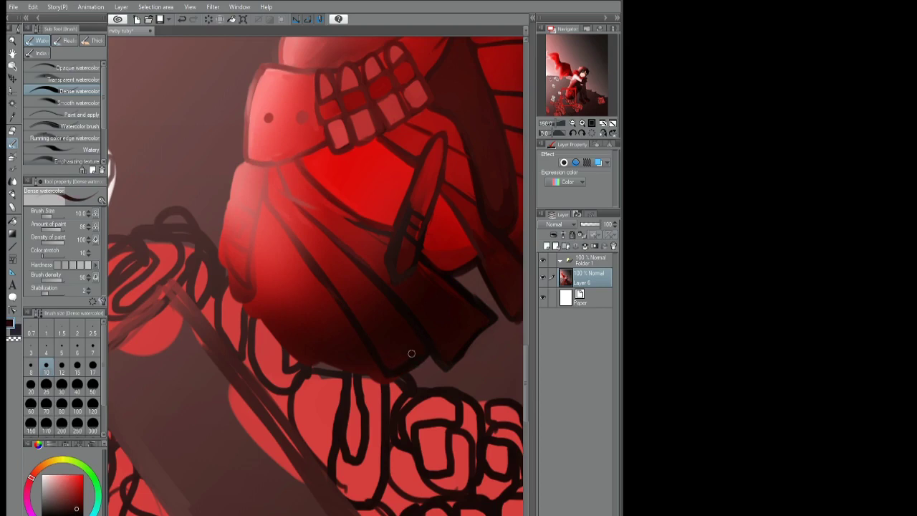
# - Redraw the roses directly beneath the skirt hem with petal shapes and softer outlines
pyautogui.keyDown('alt'); pyautogui.click(319, 331); pyautogui.keyUp('alt')
pyautogui.moveTo(279, 305)
pyautogui.mouseDown()
pyautogui.moveTo(240, 316)
pyautogui.moveTo(260, 304)
pyautogui.moveTo(286, 380)
pyautogui.mouseUp()
pyautogui.keyDown('alt'); pyautogui.click(241, 306); pyautogui.keyUp('alt')
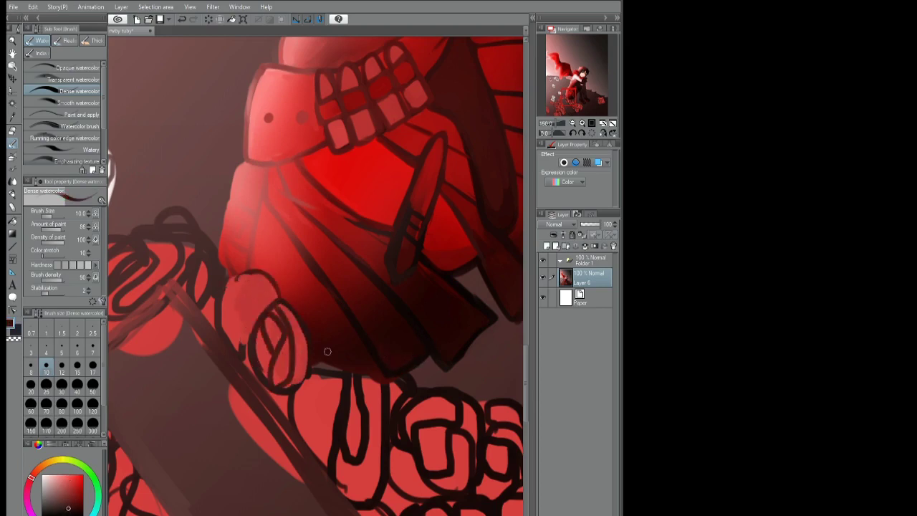
pyautogui.moveTo(337, 355)
pyautogui.mouseDown()
pyautogui.moveTo(390, 373)
pyautogui.moveTo(358, 430)
pyautogui.mouseUp()
# - Paint a buckled strap along the skirt's back edge and lighten the neighbouring pleat lines with sampled reds
pyautogui.moveTo(377, 282); pyautogui.dragTo(457, 346)
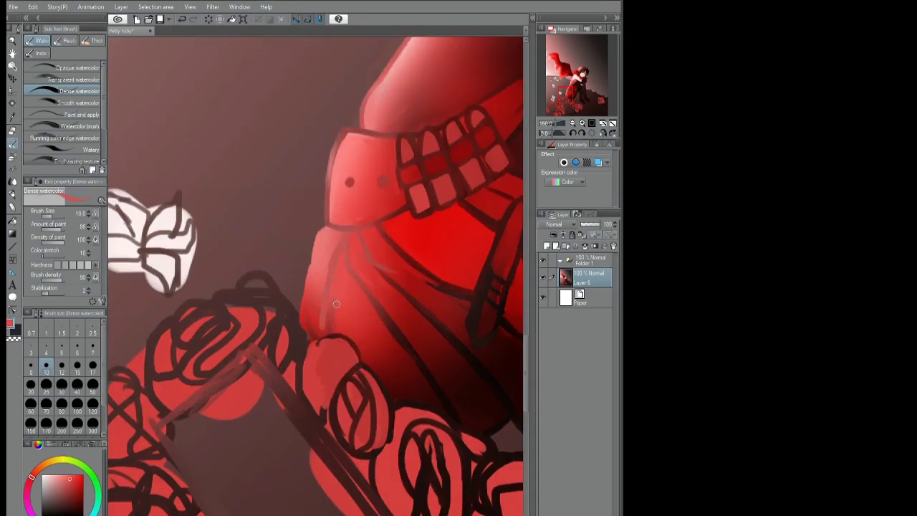
pyautogui.keyDown('alt'); pyautogui.click(378, 294); pyautogui.keyUp('alt')
pyautogui.moveTo(322, 326)
pyautogui.mouseDown()
pyautogui.moveTo(312, 262)
pyautogui.moveTo(337, 301)
pyautogui.mouseUp()
pyautogui.moveTo(316, 243); pyautogui.dragTo(315, 293)
pyautogui.keyDown('alt'); pyautogui.click(300, 305); pyautogui.keyUp('alt')
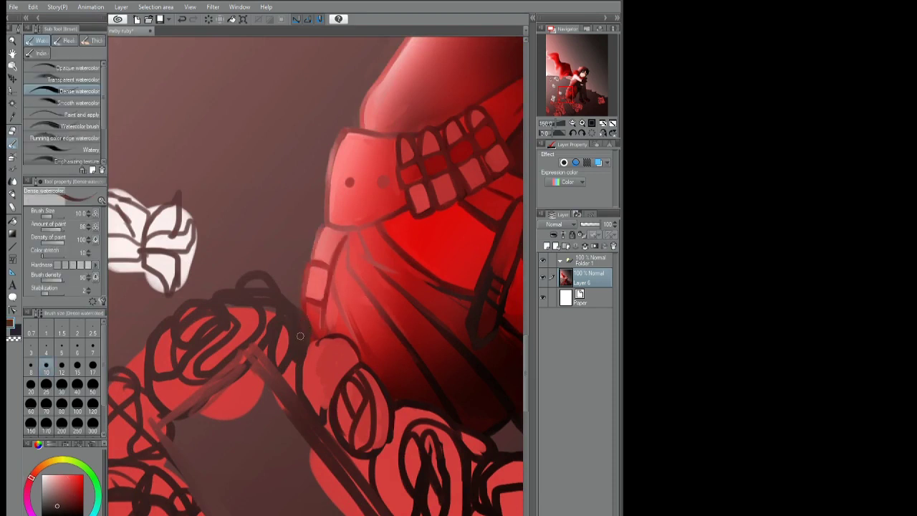
# - Paint a pinkish buckle on the narrow hanging strap and darken the red pouch beside it
pyautogui.moveTo(451, 299); pyautogui.dragTo(313, 314)
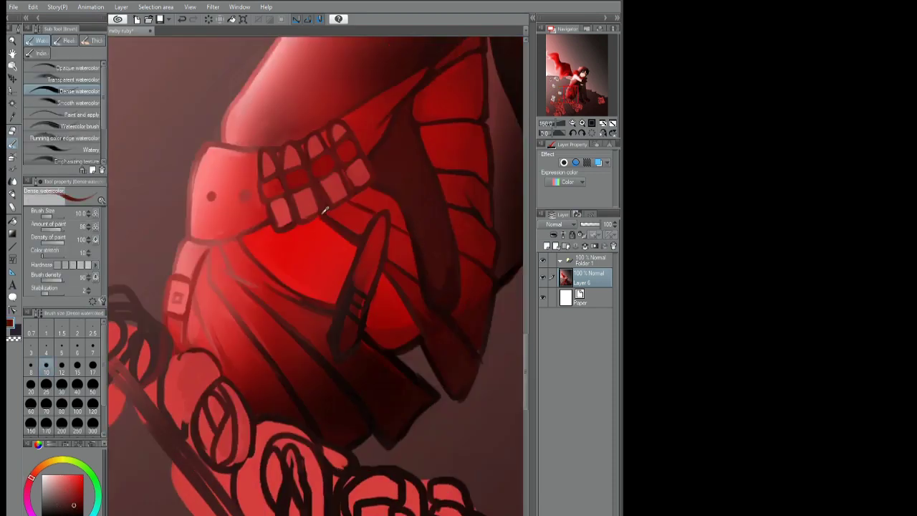
pyautogui.moveTo(383, 281)
pyautogui.mouseDown()
pyautogui.moveTo(385, 316)
pyautogui.moveTo(380, 288)
pyautogui.mouseUp()
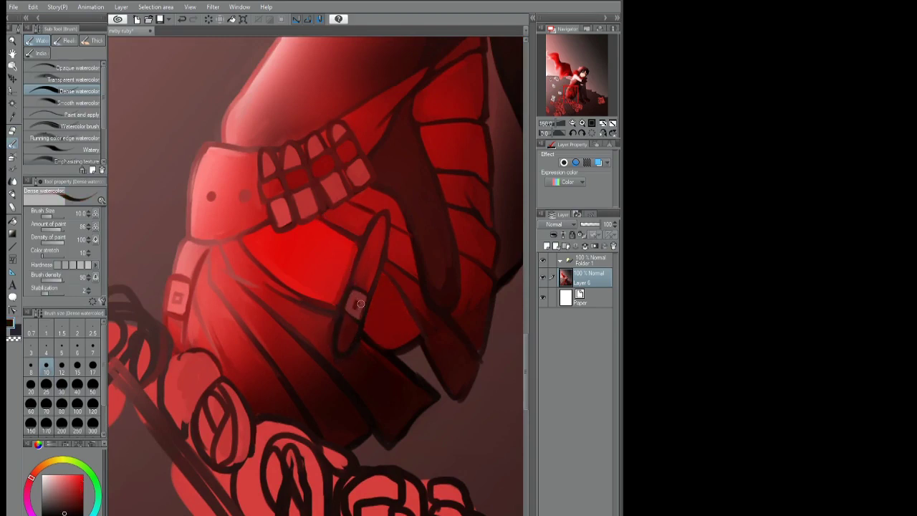
pyautogui.keyDown('alt'); pyautogui.click(359, 304); pyautogui.keyUp('alt')
pyautogui.scroll(-5, 358, 305)
pyautogui.scroll(5, 424, 271)
pyautogui.moveTo(409, 262); pyautogui.dragTo(367, 321)
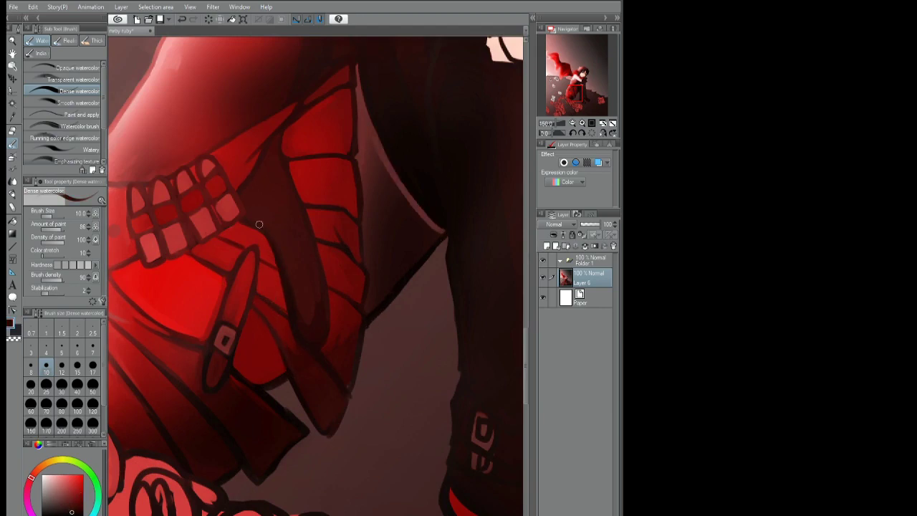
pyautogui.moveTo(297, 288); pyautogui.dragTo(292, 317)
# - Repaint both boots with defined brown toe caps, cleaner dark uppers and solid red soles
pyautogui.scroll(-3, 346, 385)
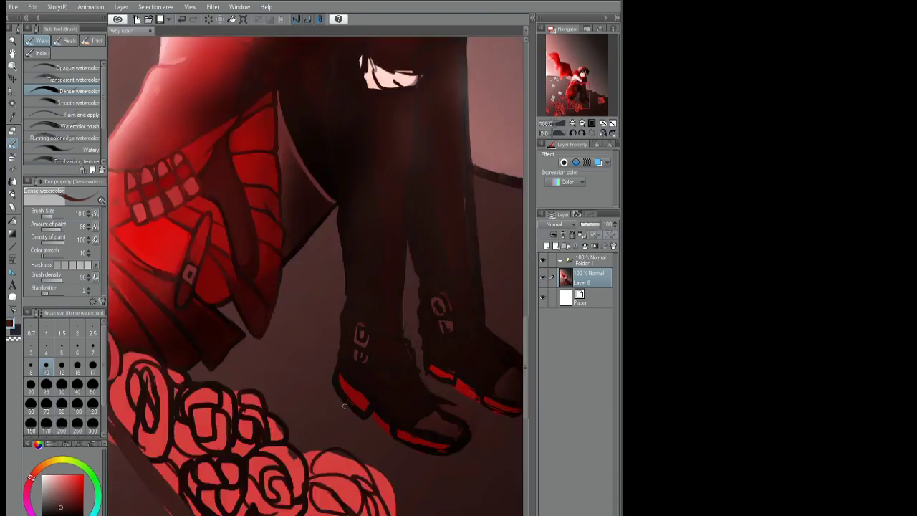
pyautogui.scroll(3, 360, 347)
pyautogui.moveTo(360, 346); pyautogui.dragTo(341, 296)
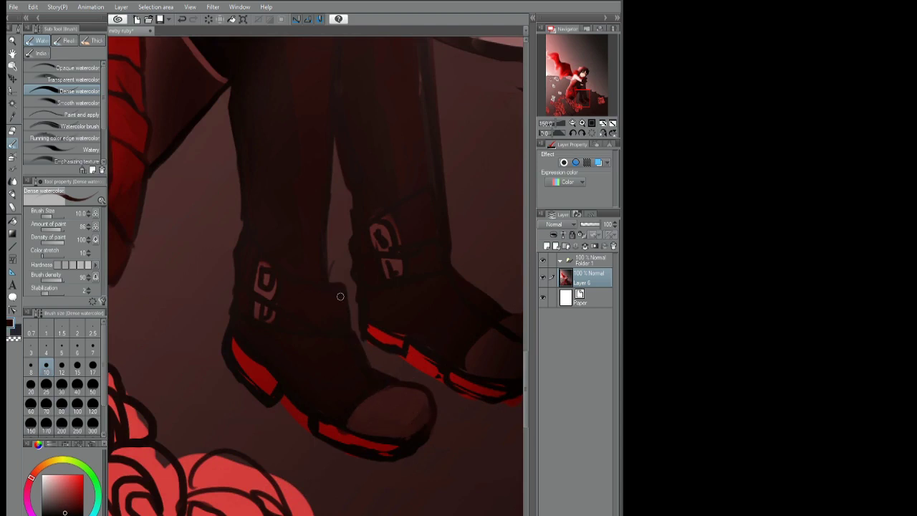
pyautogui.moveTo(238, 223)
pyautogui.mouseDown()
pyautogui.moveTo(225, 311)
pyautogui.moveTo(267, 380)
pyautogui.moveTo(254, 394)
pyautogui.moveTo(308, 420)
pyautogui.moveTo(308, 431)
pyautogui.moveTo(430, 440)
pyautogui.moveTo(333, 423)
pyautogui.moveTo(238, 328)
pyautogui.moveTo(379, 437)
pyautogui.mouseUp()
pyautogui.moveTo(521, 319); pyautogui.dragTo(426, 286)
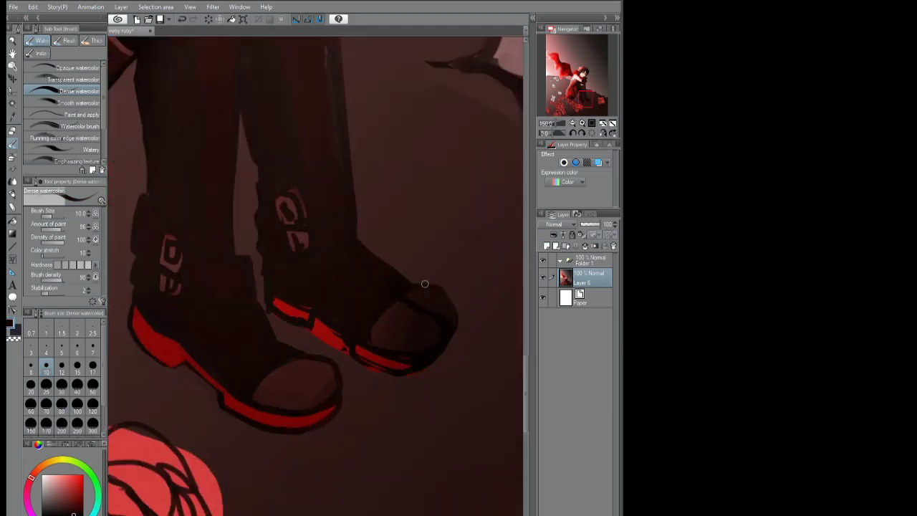
pyautogui.moveTo(272, 295)
pyautogui.mouseDown()
pyautogui.moveTo(307, 321)
pyautogui.moveTo(439, 353)
pyautogui.moveTo(317, 332)
pyautogui.moveTo(406, 380)
pyautogui.mouseUp()
# - Repaint the exposed fingers resting at the knee with clearer separations between them
pyautogui.scroll(-5, 407, 380)
pyautogui.scroll(6, 380, 222)
pyautogui.moveTo(352, 204)
pyautogui.mouseDown()
pyautogui.moveTo(438, 222)
pyautogui.moveTo(391, 240)
pyautogui.moveTo(329, 232)
pyautogui.moveTo(352, 215)
pyautogui.moveTo(387, 247)
pyautogui.moveTo(337, 226)
pyautogui.moveTo(355, 198)
pyautogui.moveTo(369, 229)
pyautogui.moveTo(336, 223)
pyautogui.mouseUp()
pyautogui.moveTo(380, 204)
pyautogui.mouseDown()
pyautogui.moveTo(398, 237)
pyautogui.moveTo(412, 233)
pyautogui.mouseUp()
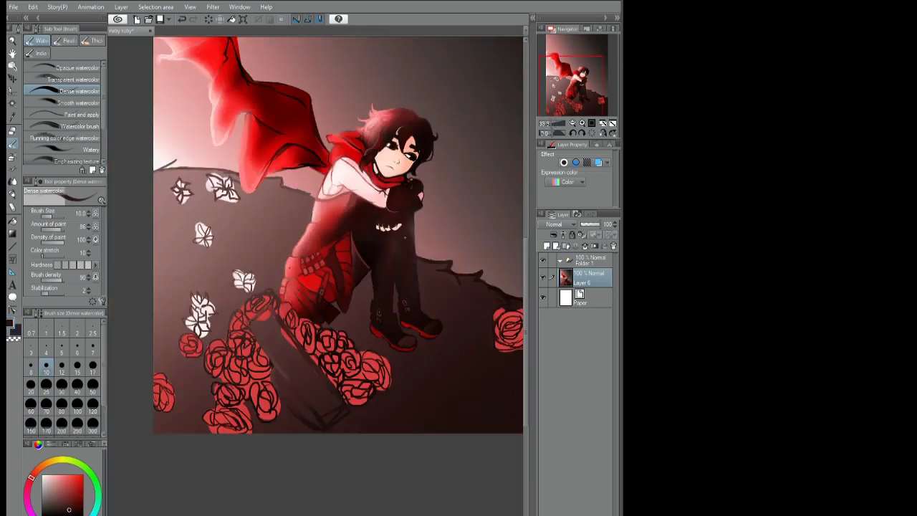
# - Flip the canvas horizontally and touch up the hair lock beside the cheek with a sampled dark red
pyautogui.scroll(-5, 402, 215)
pyautogui.scroll(5, 405, 166)
pyautogui.scroll(-5, 405, 167)
pyautogui.scroll(5, 405, 166)
pyautogui.press('h')
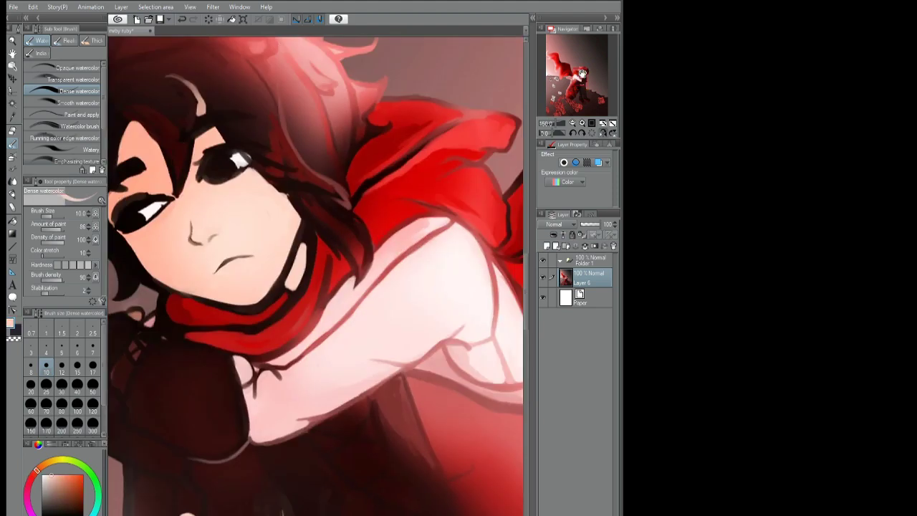
pyautogui.scroll(2, 425, 208)
pyautogui.keyDown('alt'); pyautogui.click(425, 208); pyautogui.keyUp('alt')
pyautogui.moveTo(425, 208); pyautogui.dragTo(451, 233)
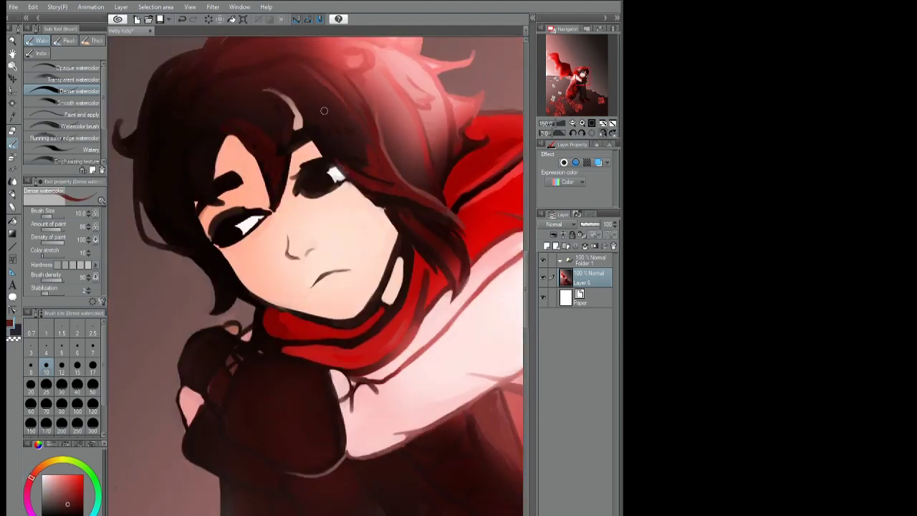
# - Paint grey irises in both of the character's eyes
pyautogui.keyDown('alt'); pyautogui.click(308, 181); pyautogui.keyUp('alt')
pyautogui.moveTo(305, 183); pyautogui.dragTo(324, 186)
pyautogui.moveTo(218, 243); pyautogui.dragTo(235, 233)
# - Repaint the neck patch between jaw and scarf with sampled skin tones and flip the canvas back
pyautogui.keyDown('alt'); pyautogui.click(370, 233); pyautogui.keyUp('alt')
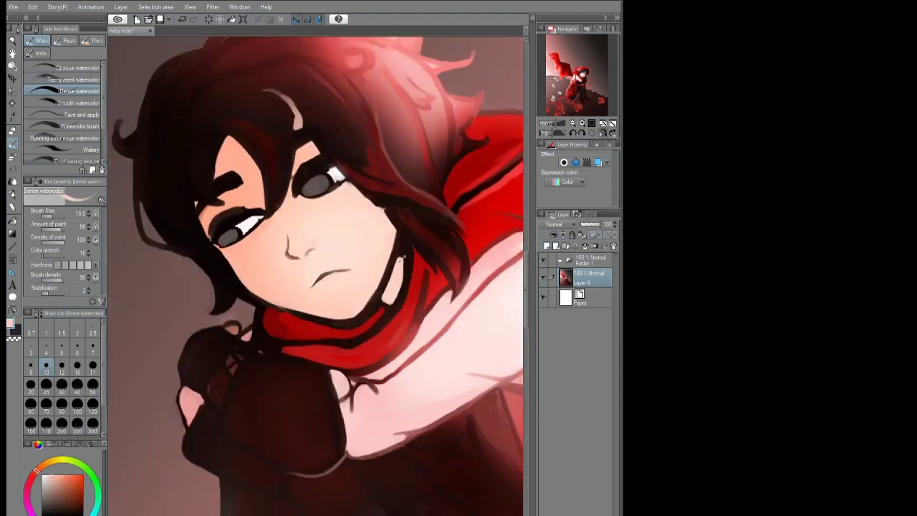
pyautogui.moveTo(396, 247); pyautogui.dragTo(399, 301)
pyautogui.keyDown('alt'); pyautogui.click(393, 294); pyautogui.keyUp('alt')
pyautogui.moveTo(372, 164)
pyautogui.mouseDown()
pyautogui.moveTo(448, 90)
pyautogui.moveTo(423, 125)
pyautogui.mouseUp()
pyautogui.keyDown('alt'); pyautogui.click(237, 211); pyautogui.keyUp('alt')
pyautogui.press('h')
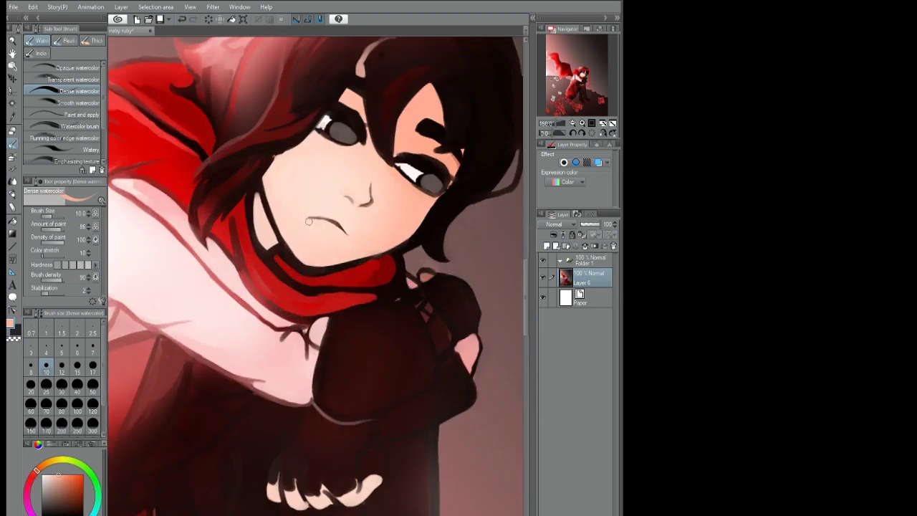
pyautogui.scroll(1, 328, 214)
# - Blend the cape's dark upper edge and the pale outlines of its lower tips with sampled reds at brush size 20
pyautogui.scroll(-6, 328, 213)
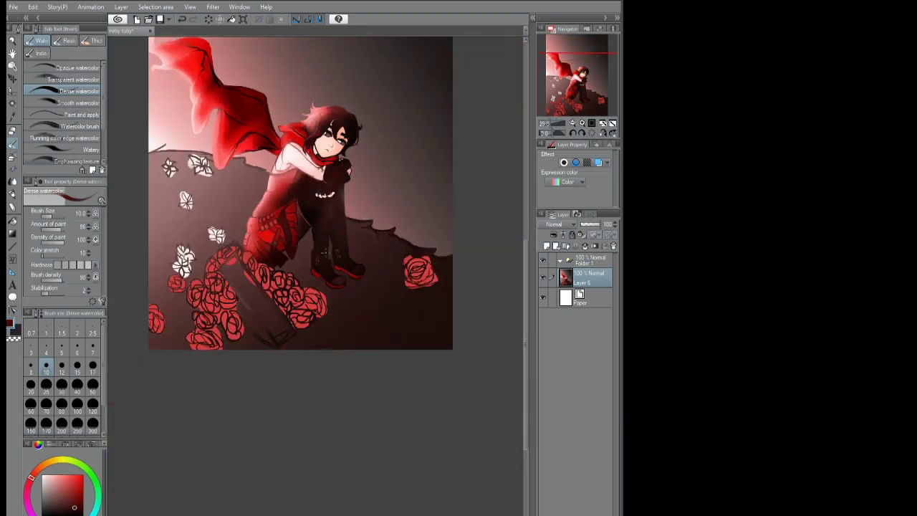
pyautogui.scroll(2, 362, 222)
pyautogui.keyDown('alt'); pyautogui.click(362, 222); pyautogui.keyUp('alt')
pyautogui.keyDown('alt'); pyautogui.click(354, 206); pyautogui.keyUp('alt')
pyautogui.moveTo(358, 185); pyautogui.dragTo(380, 248)
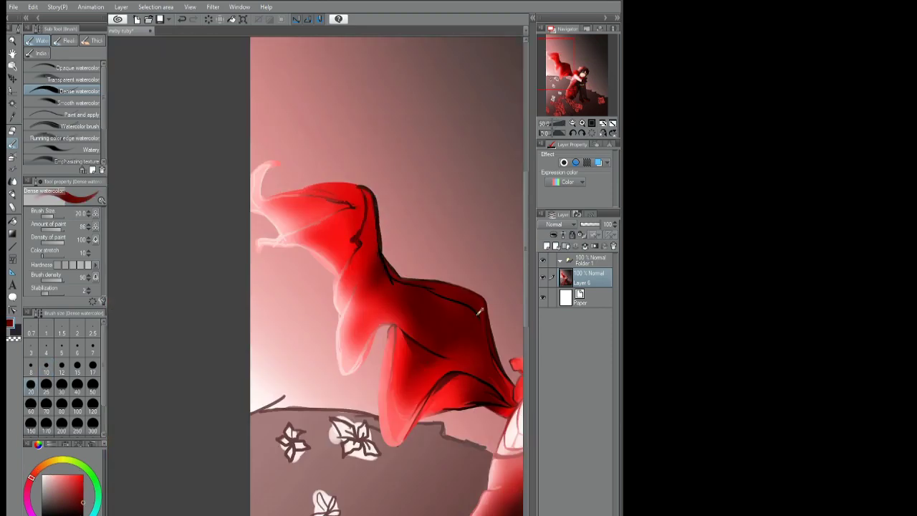
pyautogui.keyDown('alt'); pyautogui.click(381, 271); pyautogui.keyUp('alt')
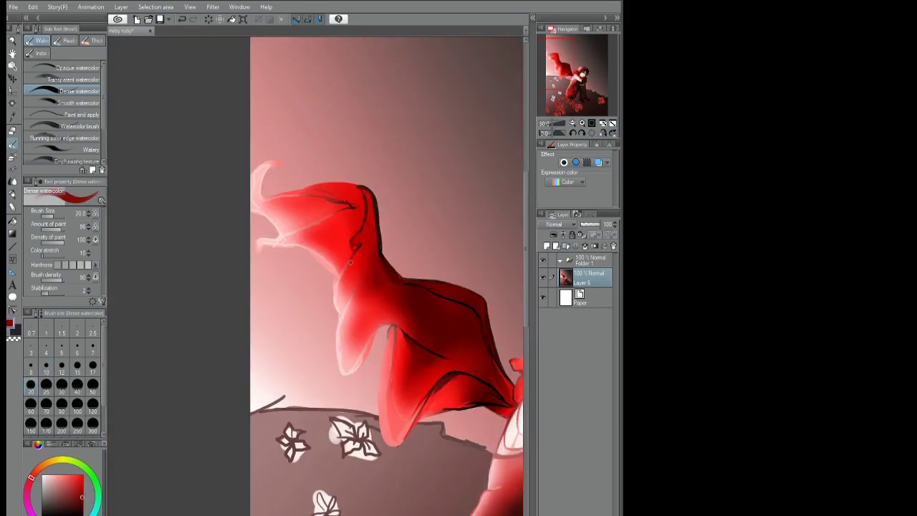
pyautogui.moveTo(338, 340); pyautogui.dragTo(343, 376)
pyautogui.keyDown('alt'); pyautogui.click(379, 327); pyautogui.keyUp('alt')
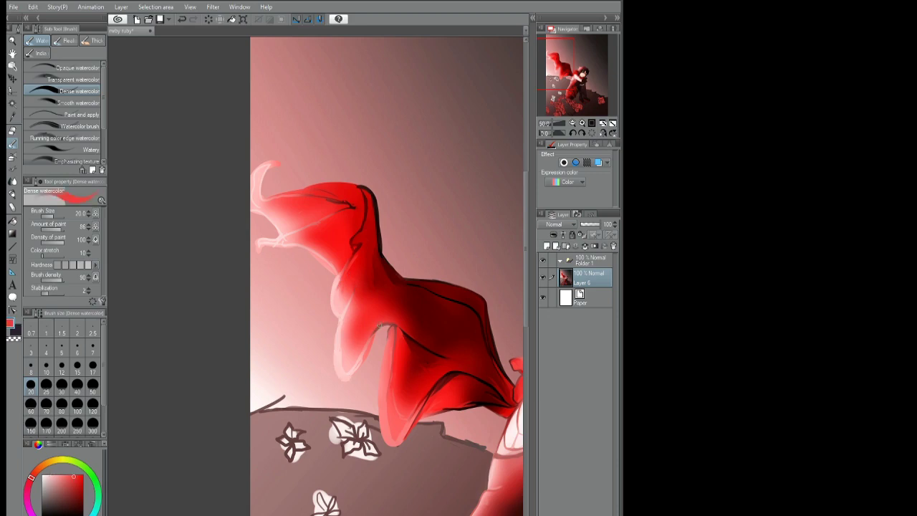
# - Redraw the buckles on the front boot and add a muted strap line around its ankle
pyautogui.scroll(-3, 282, 245)
pyautogui.scroll(8, 424, 297)
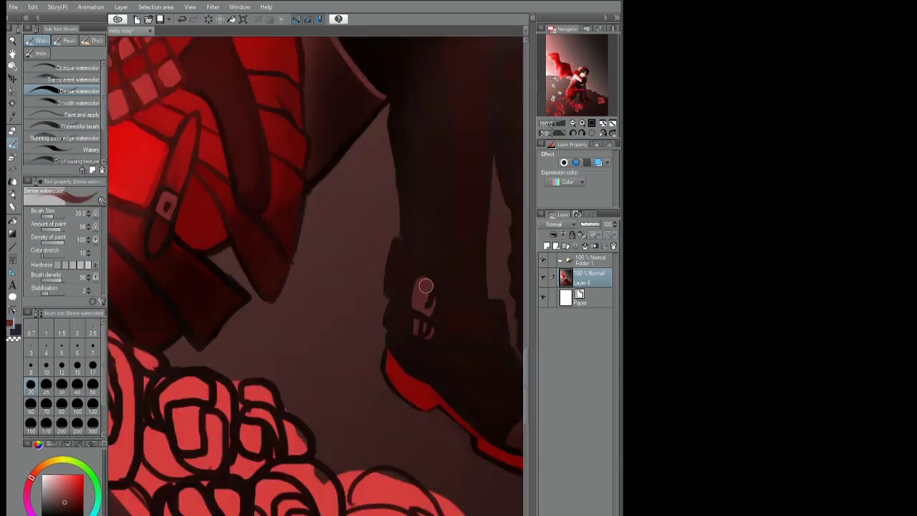
pyautogui.keyDown('alt'); pyautogui.click(424, 297); pyautogui.keyUp('alt')
pyautogui.scroll(-2, 424, 296)
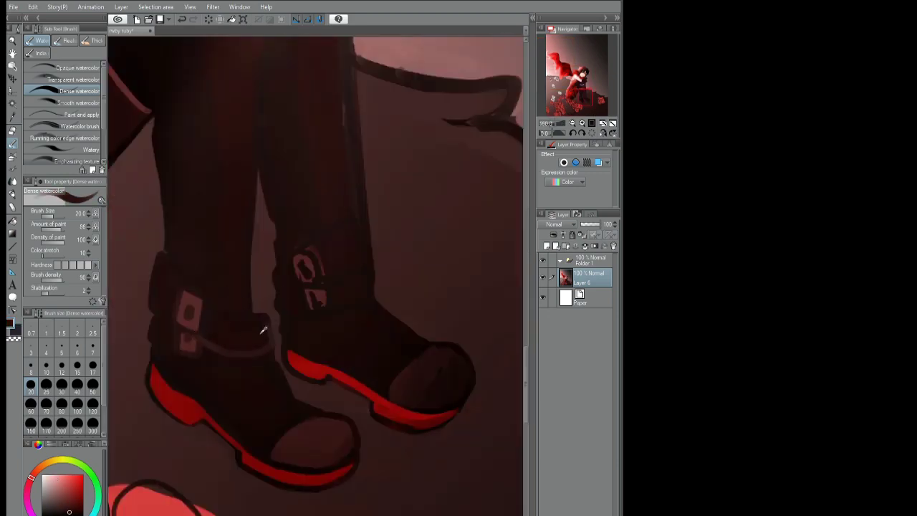
# - Clean up the rear leg's outline, paint the rear boot's cuff and touch up its buckle
pyautogui.moveTo(366, 125); pyautogui.dragTo(365, 254)
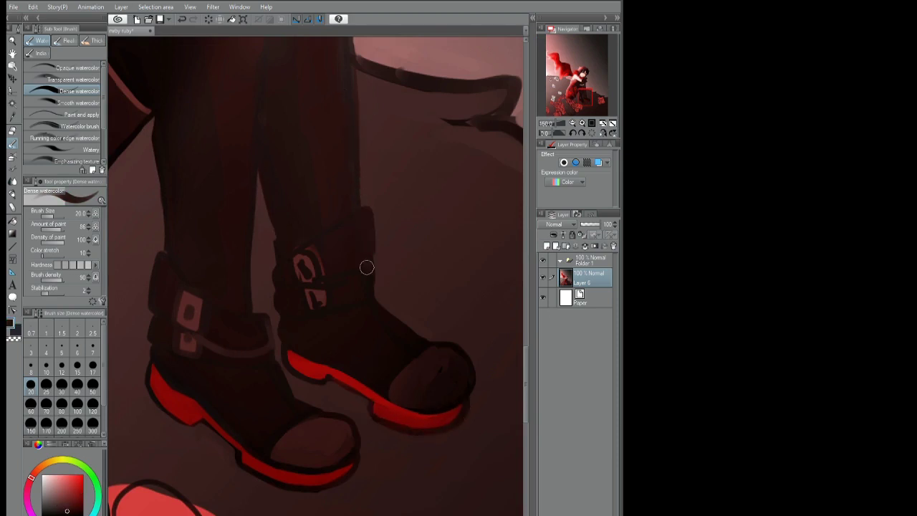
pyautogui.moveTo(362, 209); pyautogui.dragTo(390, 301)
pyautogui.moveTo(304, 258)
pyautogui.mouseDown()
pyautogui.moveTo(309, 312)
pyautogui.moveTo(314, 258)
pyautogui.mouseUp()
pyautogui.keyDown('alt'); pyautogui.click(305, 304); pyautogui.keyUp('alt')
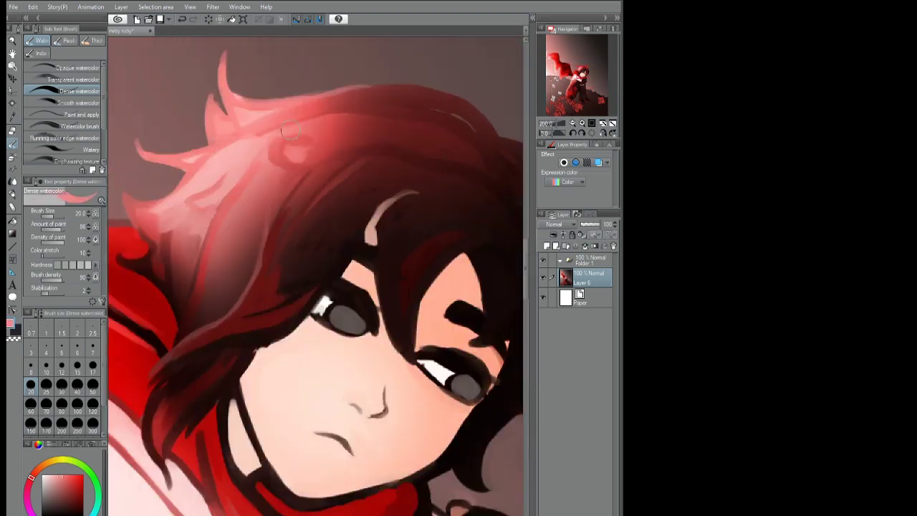
# - Smooth the pinkish-red hair on the crown and touch up around the white flowers near the cape
pyautogui.moveTo(290, 129); pyautogui.dragTo(452, 117)
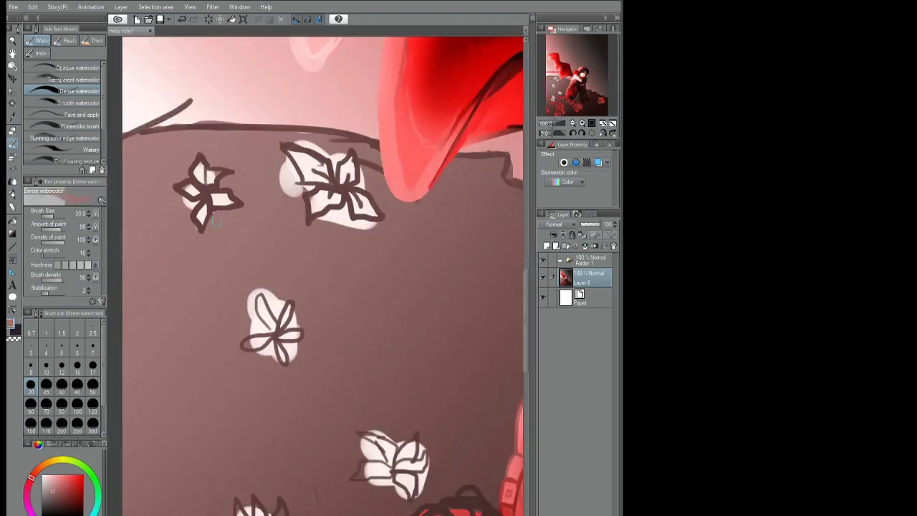
pyautogui.moveTo(290, 159); pyautogui.dragTo(324, 216)
pyautogui.scroll(-5, 401, 172)
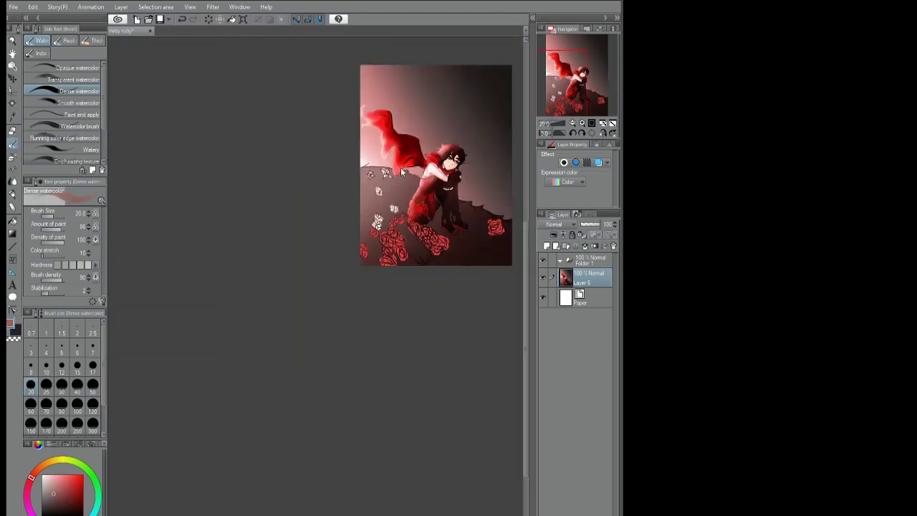
# - Outline the cape's lower fold in dark red and soften the jagged ridge line beside the arm with sampled colours
pyautogui.scroll(8, 352, 153)
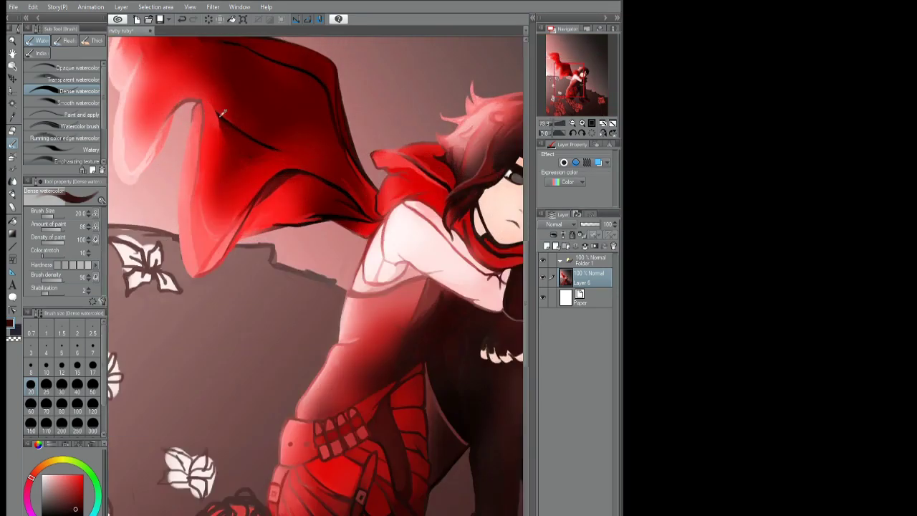
pyautogui.keyDown('alt'); pyautogui.click(186, 136); pyautogui.keyUp('alt')
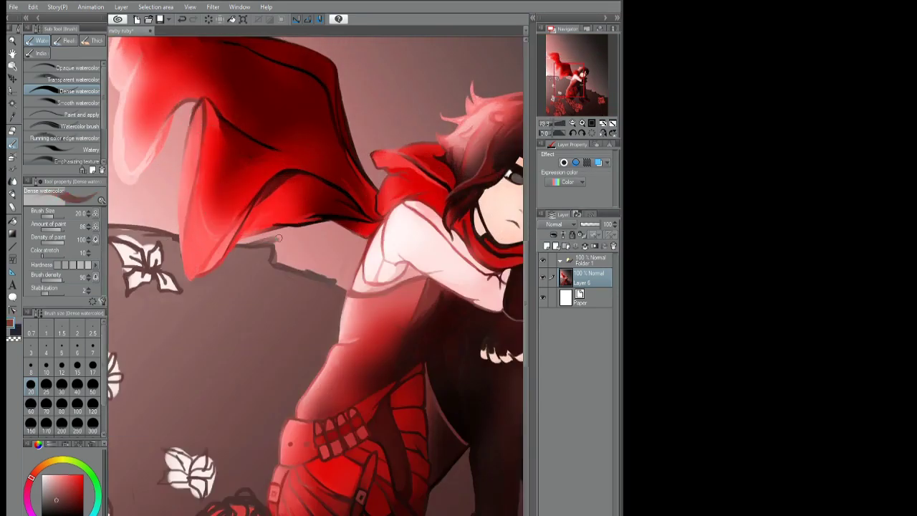
pyautogui.moveTo(267, 251); pyautogui.dragTo(279, 252)
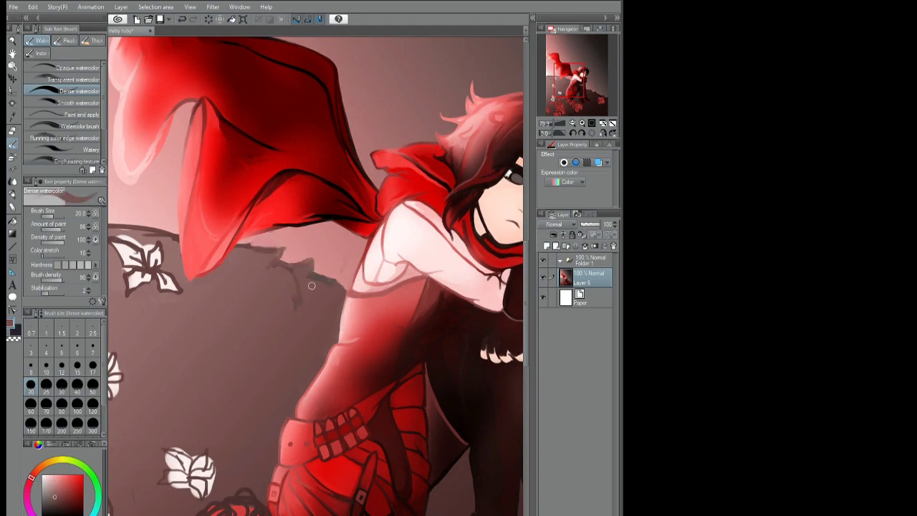
# - Reshape the middle white flower on the hillside into narrow, separate petals
pyautogui.scroll(-1, 137, 159)
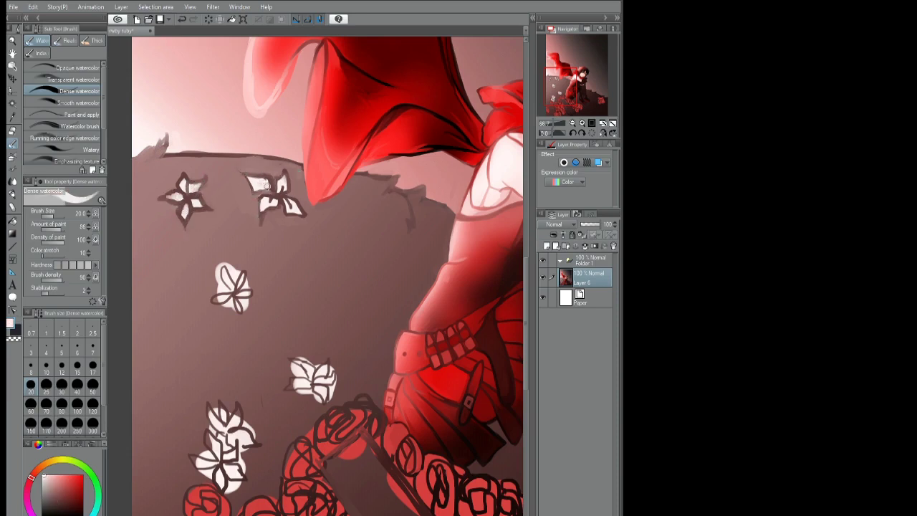
pyautogui.moveTo(224, 270); pyautogui.dragTo(244, 306)
pyautogui.press('x')
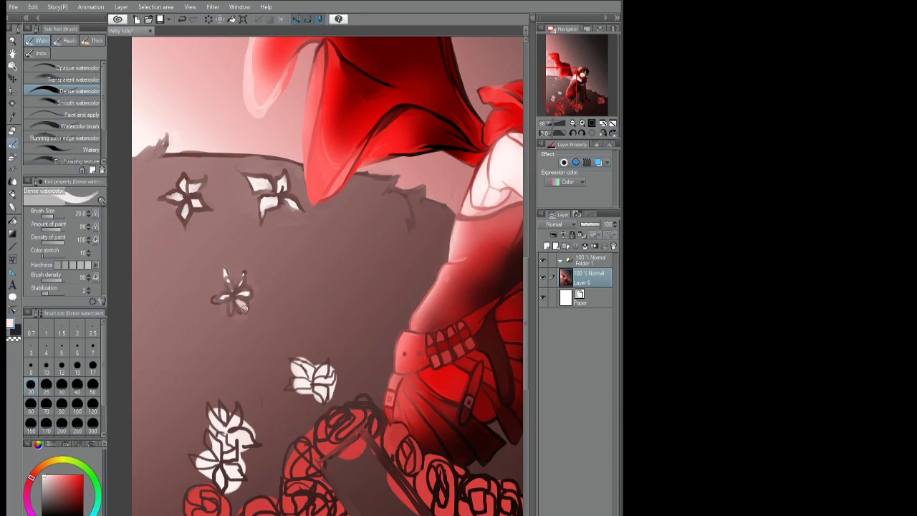
# - Paint dark glove colour over the fingers, then add pale highlights and a dark red outline to the raised glove
pyautogui.scroll(5, 416, 210)
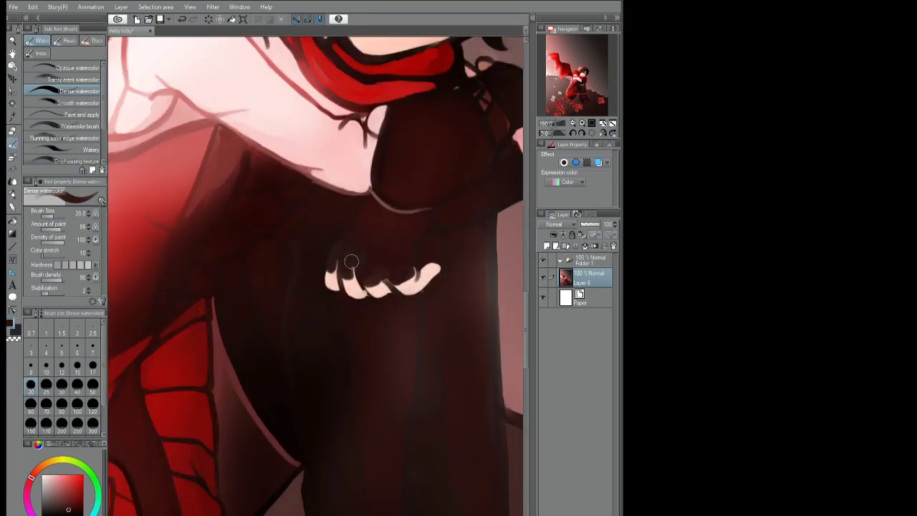
pyautogui.scroll(-2, 384, 269)
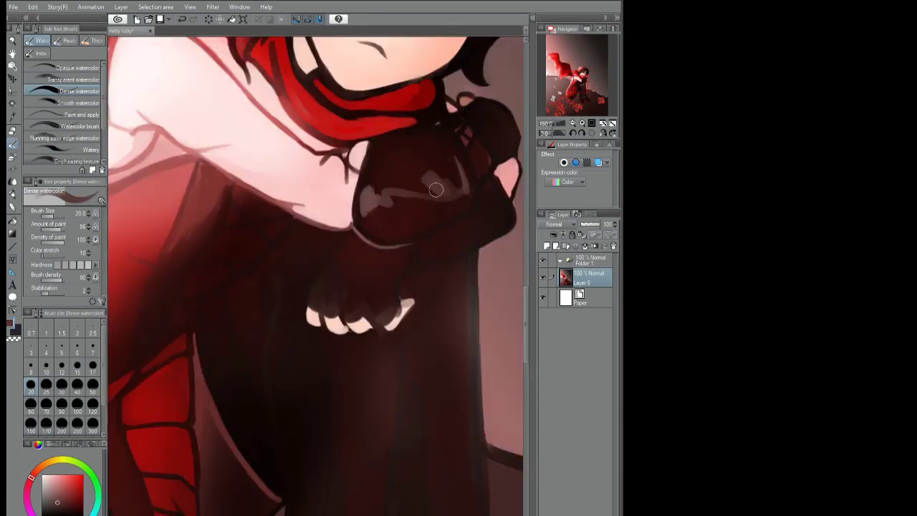
pyautogui.scroll(-2, 418, 212)
pyautogui.scroll(4, 418, 212)
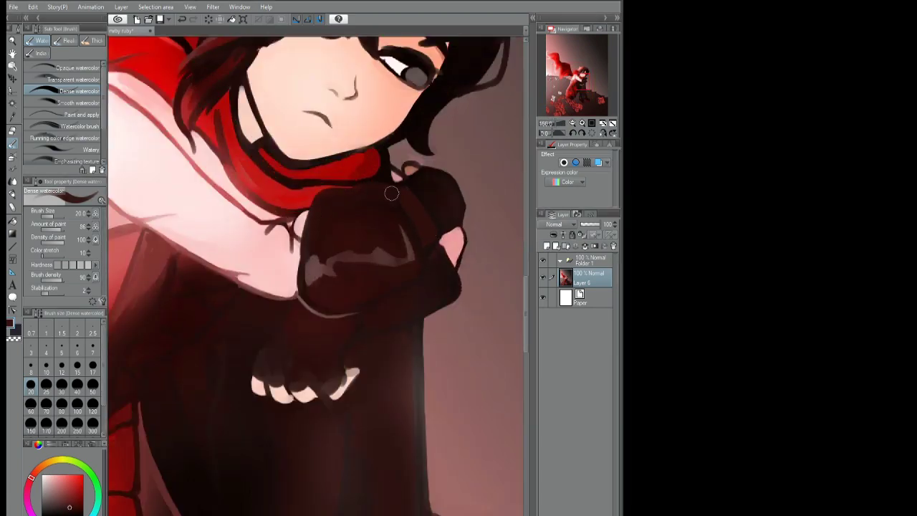
pyautogui.moveTo(397, 291); pyautogui.dragTo(348, 310)
pyautogui.moveTo(406, 177)
pyautogui.mouseDown()
pyautogui.moveTo(415, 207)
pyautogui.moveTo(410, 192)
pyautogui.moveTo(466, 265)
pyautogui.mouseUp()
pyautogui.moveTo(451, 215); pyautogui.dragTo(448, 288)
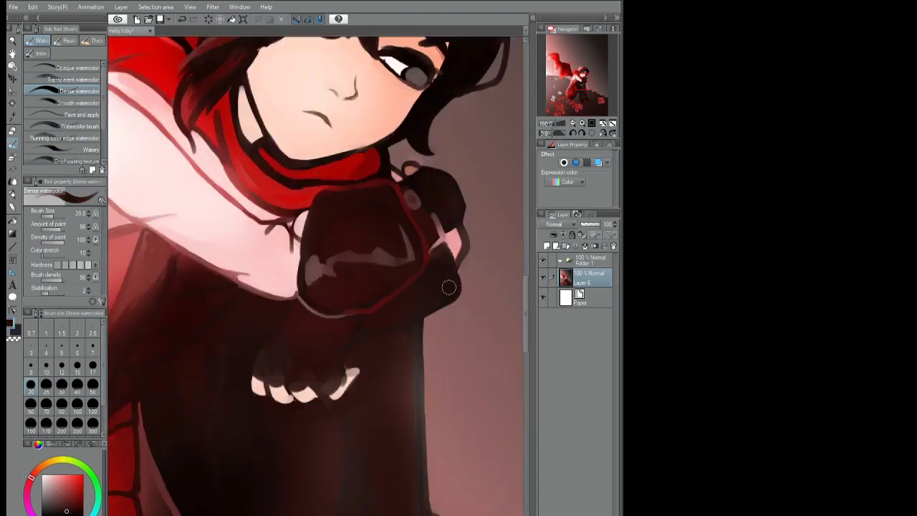
# - Repaint the cape's pale far end and side edge with sampled pinks and draw a wavy red outline along it
pyautogui.scroll(-1, 370, 349)
pyautogui.scroll(-3, 286, 286)
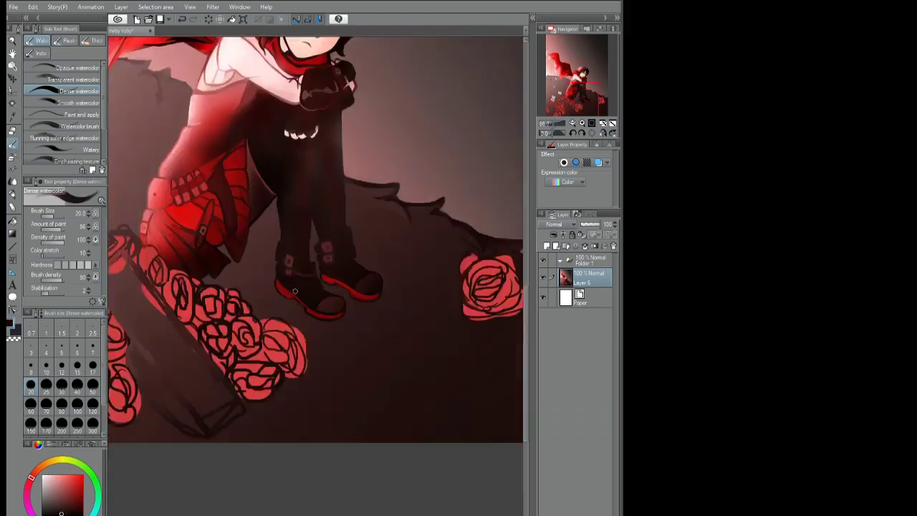
pyautogui.moveTo(287, 286)
pyautogui.mouseDown()
pyautogui.moveTo(167, 137)
pyautogui.moveTo(250, 111)
pyautogui.mouseUp()
pyautogui.keyDown('alt'); pyautogui.click(263, 84); pyautogui.keyUp('alt')
pyautogui.moveTo(244, 79)
pyautogui.mouseDown()
pyautogui.moveTo(222, 97)
pyautogui.moveTo(276, 91)
pyautogui.mouseUp()
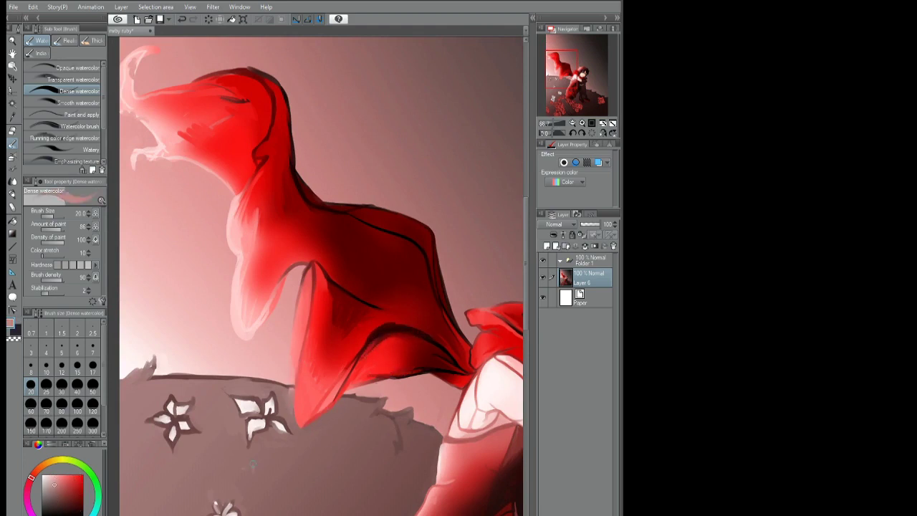
pyautogui.moveTo(226, 215); pyautogui.dragTo(240, 309)
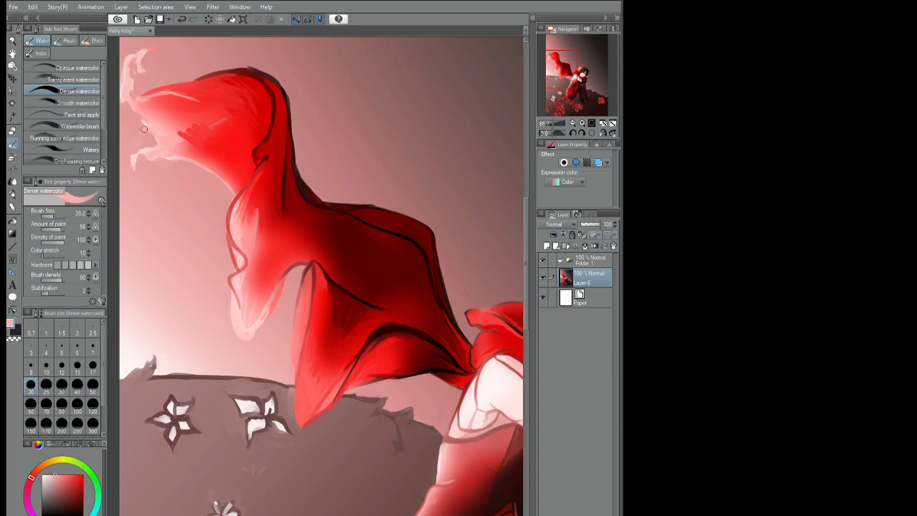
# - Shorten the cape's pale hanging tip with background pink and blend red into the fold above it
pyautogui.scroll(-3, 228, 175)
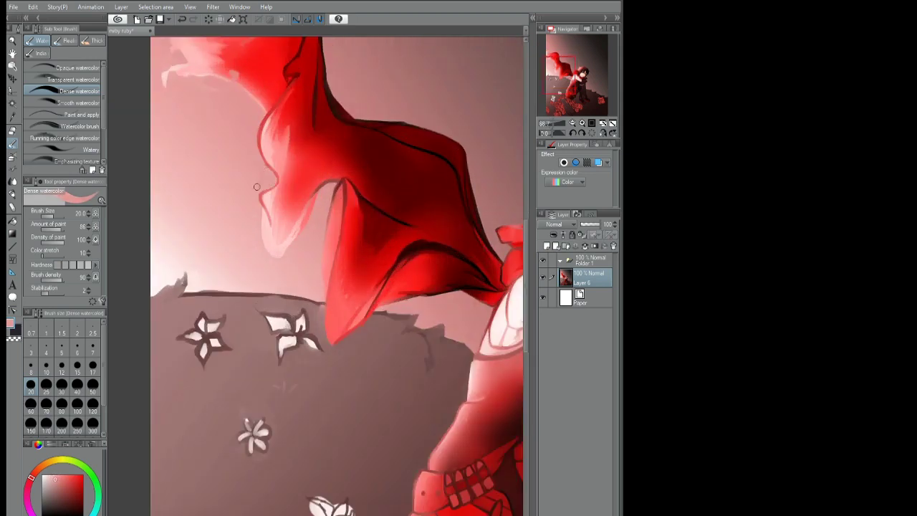
pyautogui.moveTo(312, 192)
pyautogui.mouseDown()
pyautogui.moveTo(283, 252)
pyautogui.moveTo(312, 199)
pyautogui.moveTo(269, 229)
pyautogui.moveTo(283, 211)
pyautogui.moveTo(285, 244)
pyautogui.mouseUp()
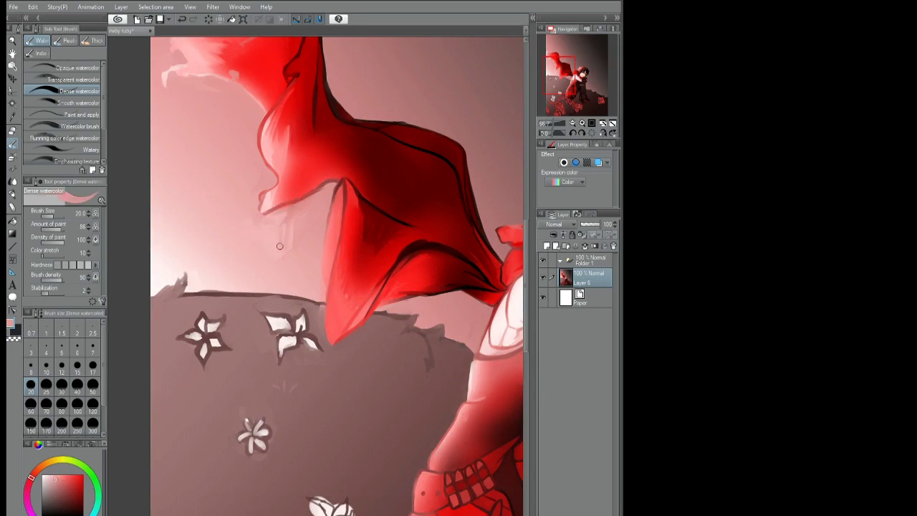
pyautogui.keyDown('alt'); pyautogui.click(261, 156); pyautogui.keyUp('alt')
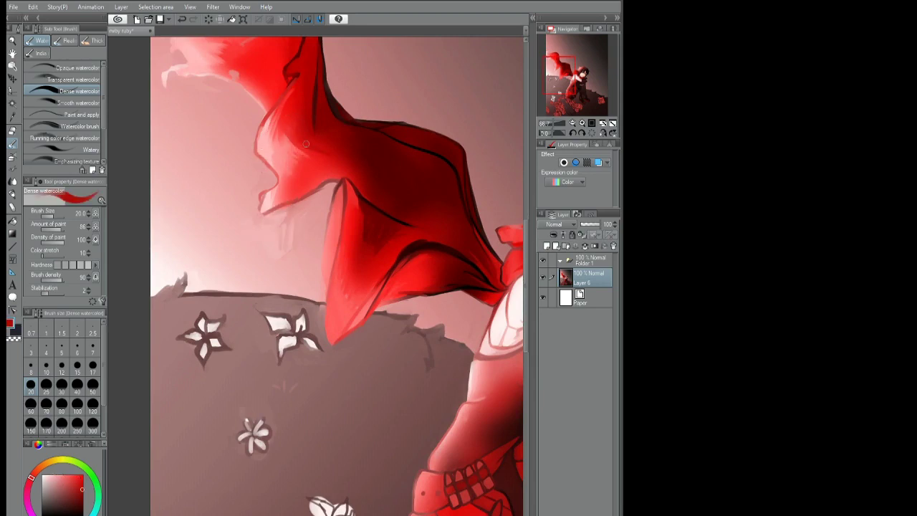
# - Examine the whole figure and the surrounding scene at several zoom levels
pyautogui.hotkey('ctrl', '-')
pyautogui.hotkey('ctrl', '-')
pyautogui.hotkey('ctrl', '-')
pyautogui.hotkey('ctrl', '+')
pyautogui.hotkey('ctrl', '+')
pyautogui.hotkey('ctrl', '+')
pyautogui.hotkey('ctrl', '+')
pyautogui.hotkey('ctrl', '-')
pyautogui.hotkey('ctrl', '-')
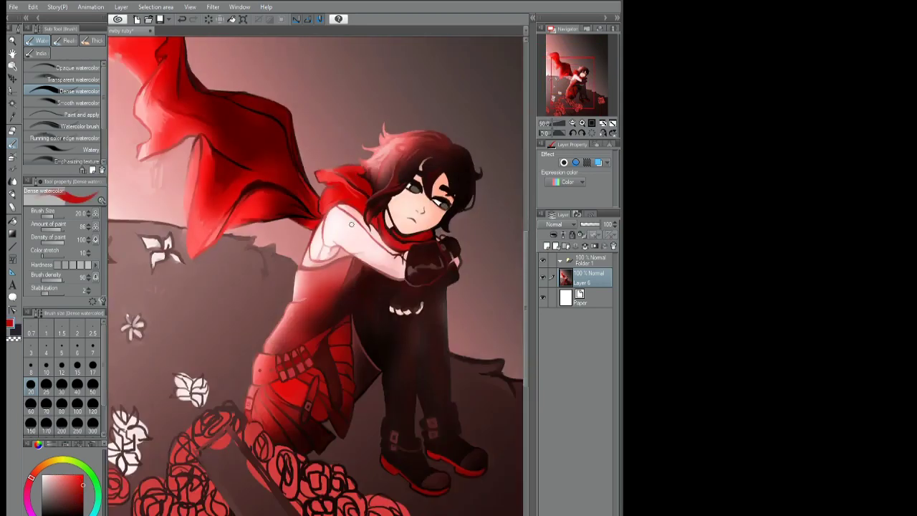
pyautogui.hotkey('ctrl', '-')
pyautogui.hotkey('ctrl', '+')
# - Fill the box-shaped weapon among the roses with solid dark red and repaint two roses along its upper side
pyautogui.moveTo(258, 144); pyautogui.dragTo(329, 243)
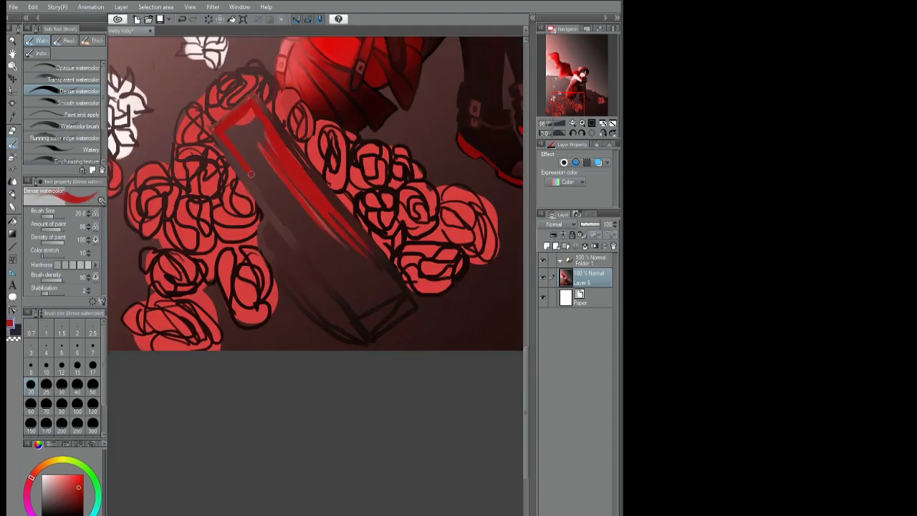
pyautogui.moveTo(243, 114)
pyautogui.mouseDown()
pyautogui.moveTo(290, 197)
pyautogui.moveTo(301, 185)
pyautogui.moveTo(401, 316)
pyautogui.moveTo(332, 275)
pyautogui.moveTo(370, 333)
pyautogui.moveTo(268, 236)
pyautogui.moveTo(278, 269)
pyautogui.mouseUp()
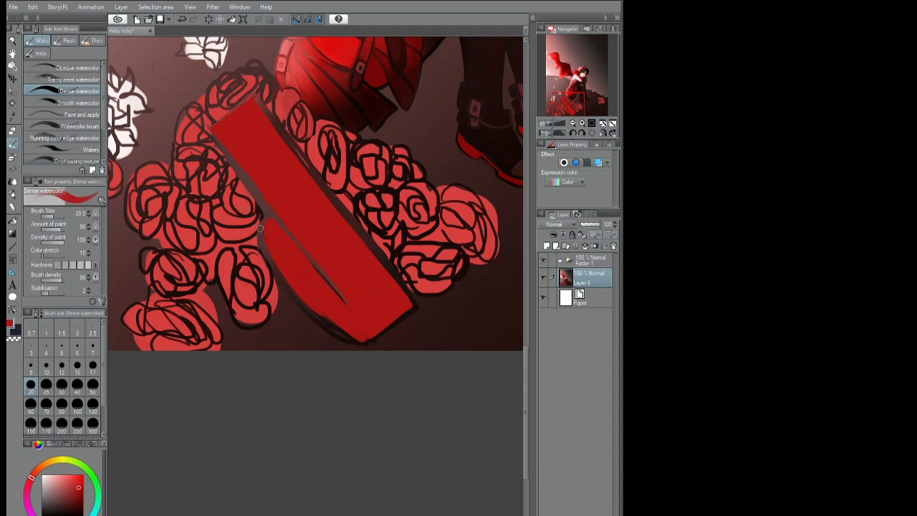
pyautogui.moveTo(270, 117); pyautogui.dragTo(301, 172)
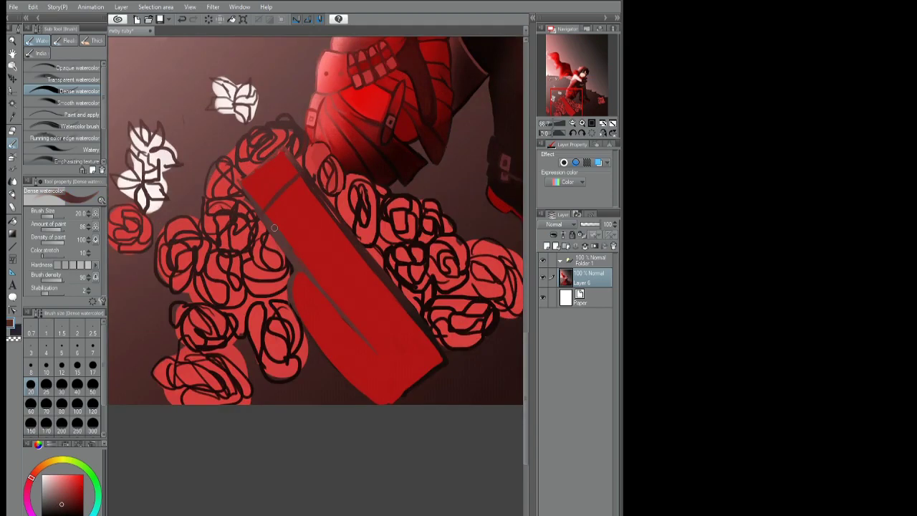
pyautogui.keyDown('alt'); pyautogui.click(273, 228); pyautogui.keyUp('alt')
pyautogui.moveTo(405, 215)
pyautogui.mouseDown()
pyautogui.moveTo(402, 226)
pyautogui.moveTo(362, 205)
pyautogui.moveTo(367, 230)
pyautogui.moveTo(358, 179)
pyautogui.moveTo(347, 215)
pyautogui.moveTo(366, 188)
pyautogui.moveTo(362, 222)
pyautogui.moveTo(381, 237)
pyautogui.mouseUp()
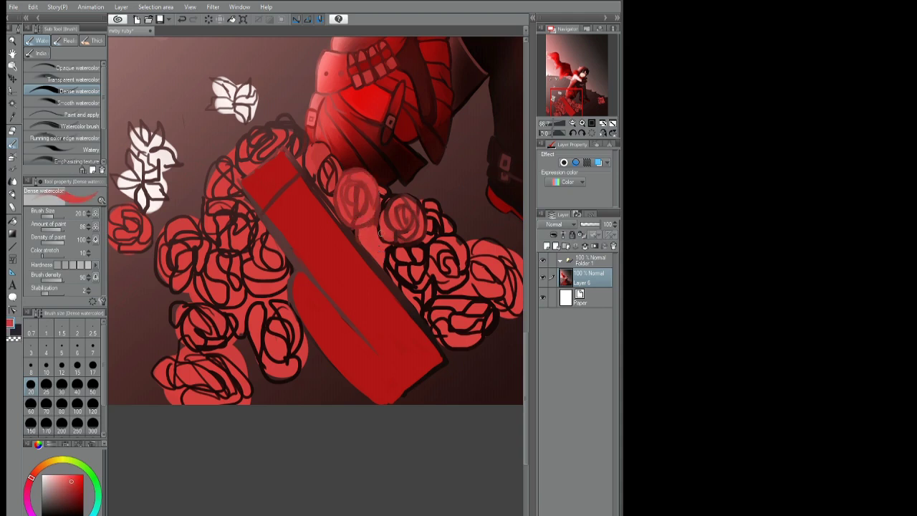
# - Paint out the weapon's flared lower side with background colour, round its upper end and add a dark circle there
pyautogui.keyDown('alt'); pyautogui.click(401, 391); pyautogui.keyUp('alt')
pyautogui.moveTo(401, 391)
pyautogui.mouseDown()
pyautogui.moveTo(315, 337)
pyautogui.moveTo(301, 286)
pyautogui.moveTo(344, 369)
pyautogui.mouseUp()
pyautogui.moveTo(278, 168); pyautogui.dragTo(268, 236)
pyautogui.keyDown('alt'); pyautogui.click(286, 188); pyautogui.keyUp('alt')
pyautogui.click(293, 179)
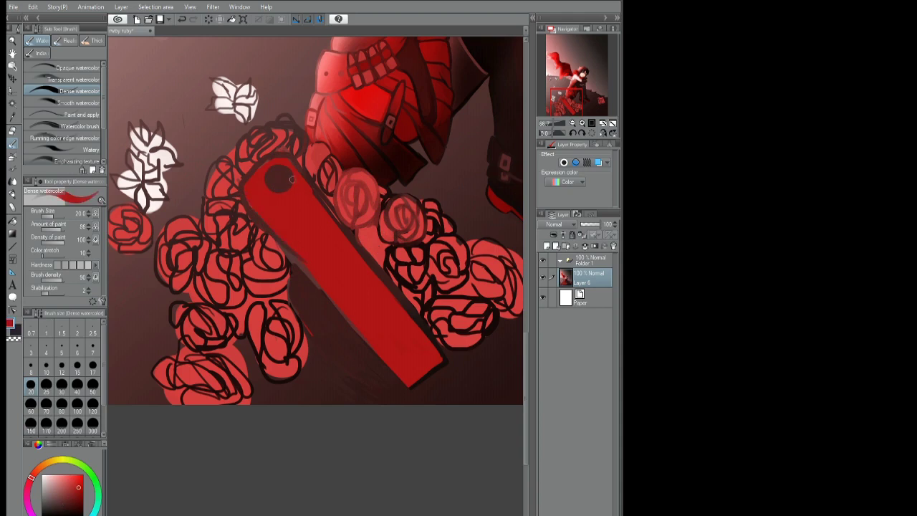
# - Add a red centre to the weapon's dark circle and draw a bent dark groove running down its body
pyautogui.keyDown('alt'); pyautogui.click(251, 188); pyautogui.keyUp('alt')
pyautogui.moveTo(284, 193)
pyautogui.mouseDown()
pyautogui.moveTo(365, 289)
pyautogui.moveTo(392, 337)
pyautogui.moveTo(391, 358)
pyautogui.mouseUp()
pyautogui.keyDown('alt'); pyautogui.click(280, 186); pyautogui.keyUp('alt')
pyautogui.moveTo(281, 199)
pyautogui.mouseDown()
pyautogui.moveTo(328, 232)
pyautogui.moveTo(307, 202)
pyautogui.moveTo(337, 250)
pyautogui.mouseUp()
pyautogui.keyDown('alt'); pyautogui.click(330, 287); pyautogui.keyUp('alt')
pyautogui.moveTo(344, 315); pyautogui.dragTo(409, 383)
# - Dot a small group of dark rivets near the weapon's lower end
pyautogui.click(409, 326)
pyautogui.click(416, 345)
pyautogui.click(427, 346)
pyautogui.click(416, 331)
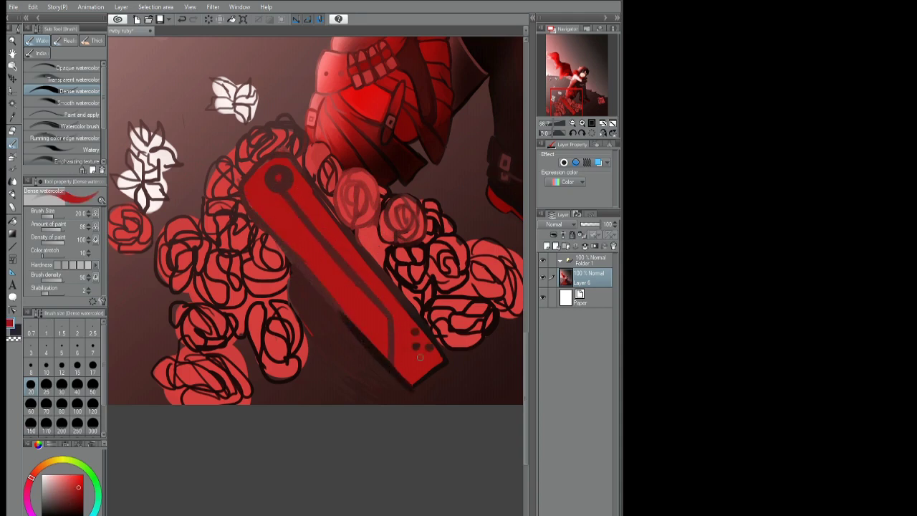
# - Add a narrow red panel with a dark outline along the weapon's upper edge using sampled colours
pyautogui.moveTo(323, 194); pyautogui.dragTo(416, 305)
pyautogui.keyDown('alt'); pyautogui.click(417, 310); pyautogui.keyUp('alt')
pyautogui.keyDown('alt'); pyautogui.click(420, 310); pyautogui.keyUp('alt')
pyautogui.keyDown('alt'); pyautogui.click(308, 198); pyautogui.keyUp('alt')
# - Block in a red base over the sketched rose beneath the weapon, using sampled rose reds
pyautogui.moveTo(287, 265)
pyautogui.mouseDown()
pyautogui.moveTo(355, 358)
pyautogui.moveTo(376, 366)
pyautogui.mouseUp()
pyautogui.keyDown('alt'); pyautogui.click(336, 315); pyautogui.keyUp('alt')
pyautogui.keyDown('alt'); pyautogui.click(394, 247); pyautogui.keyUp('alt')
pyautogui.moveTo(247, 315); pyautogui.dragTo(287, 380)
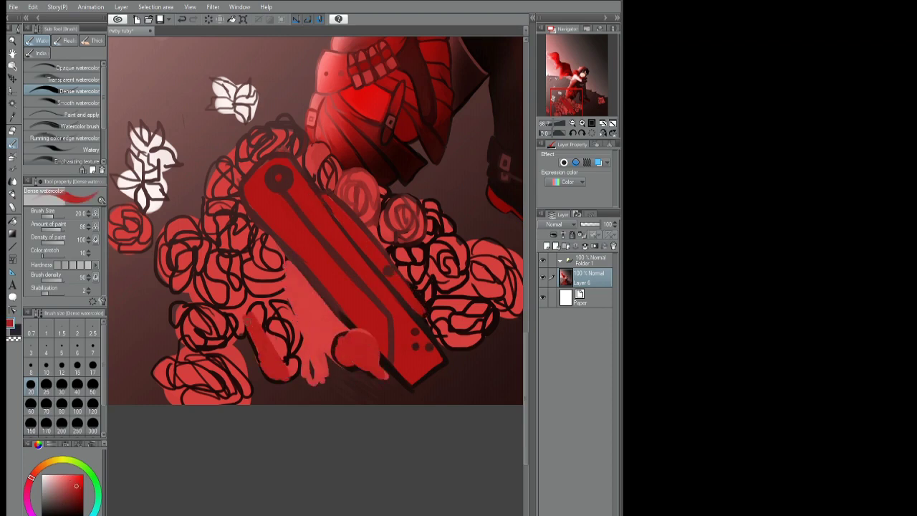
pyautogui.moveTo(258, 279); pyautogui.dragTo(329, 380)
# - Draw new spiral rose outlines in dark red on the base beneath the weapon
pyautogui.keyDown('alt'); pyautogui.click(351, 337); pyautogui.keyUp('alt')
pyautogui.moveTo(333, 326); pyautogui.dragTo(358, 362)
pyautogui.keyDown('alt'); pyautogui.click(337, 351); pyautogui.keyUp('alt')
pyautogui.moveTo(267, 291)
pyautogui.mouseDown()
pyautogui.moveTo(294, 307)
pyautogui.moveTo(308, 337)
pyautogui.mouseUp()
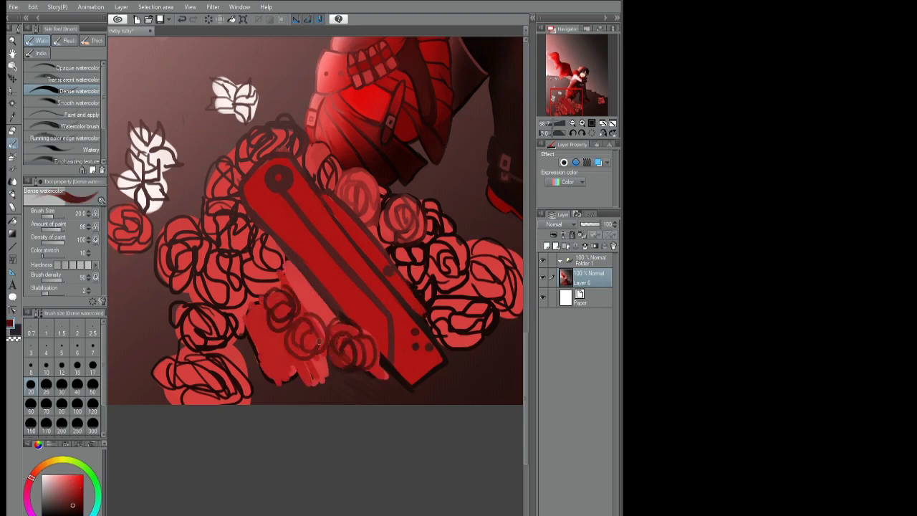
pyautogui.moveTo(304, 294); pyautogui.dragTo(323, 308)
# - Extend the red base over the old roses to the canvas's lower edge and draw more swirled roses on it
pyautogui.moveTo(283, 269)
pyautogui.mouseDown()
pyautogui.moveTo(305, 290)
pyautogui.moveTo(247, 208)
pyautogui.moveTo(200, 294)
pyautogui.moveTo(373, 401)
pyautogui.mouseUp()
pyautogui.moveTo(329, 358); pyautogui.dragTo(415, 401)
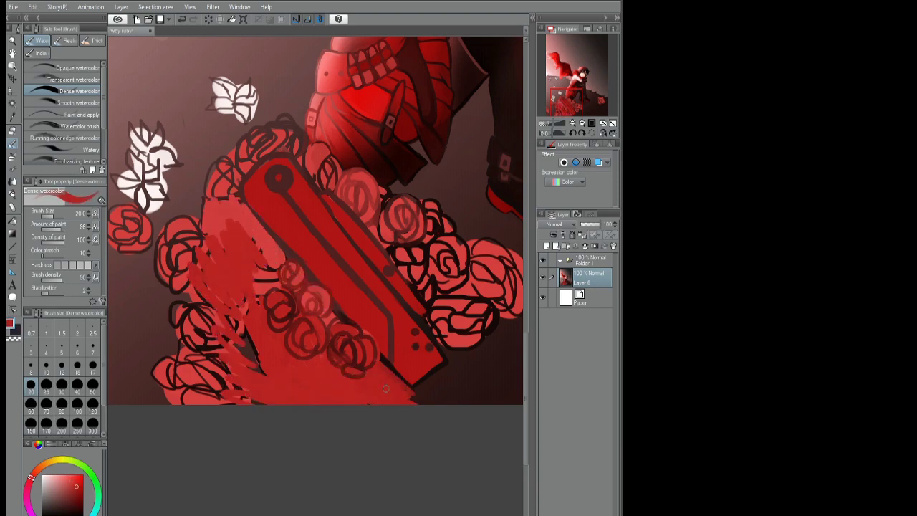
pyautogui.moveTo(244, 322)
pyautogui.mouseDown()
pyautogui.moveTo(258, 372)
pyautogui.moveTo(319, 394)
pyautogui.moveTo(286, 394)
pyautogui.mouseUp()
pyautogui.moveTo(347, 379); pyautogui.dragTo(416, 398)
pyautogui.moveTo(247, 337)
pyautogui.mouseDown()
pyautogui.moveTo(266, 308)
pyautogui.moveTo(179, 358)
pyautogui.mouseUp()
pyautogui.keyDown('alt'); pyautogui.click(215, 315); pyautogui.keyUp('alt')
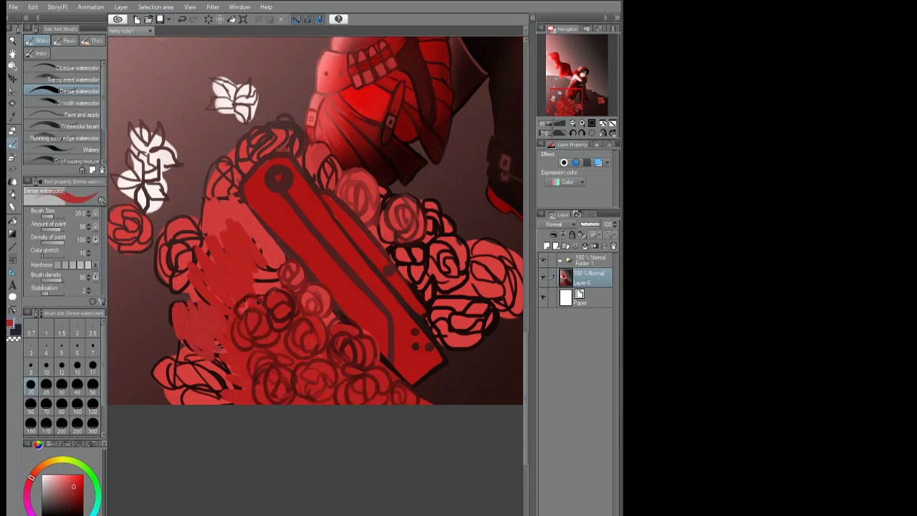
# - Cover the remaining old roses at the cluster's lower left with red, reducing the brush size to 17
pyautogui.moveTo(201, 294)
pyautogui.mouseDown()
pyautogui.moveTo(172, 366)
pyautogui.moveTo(236, 401)
pyautogui.mouseUp()
pyautogui.press('[')
pyautogui.scroll(2, 208, 277)
pyautogui.moveTo(173, 393)
pyautogui.mouseDown()
pyautogui.moveTo(143, 458)
pyautogui.moveTo(155, 323)
pyautogui.moveTo(179, 359)
pyautogui.mouseUp()
# - Draw small swirled roses in dark red across the lower left part of the rose cluster
pyautogui.keyDown('alt'); pyautogui.click(172, 301); pyautogui.keyUp('alt')
pyautogui.moveTo(187, 316); pyautogui.dragTo(244, 344)
pyautogui.moveTo(151, 373); pyautogui.dragTo(243, 416)
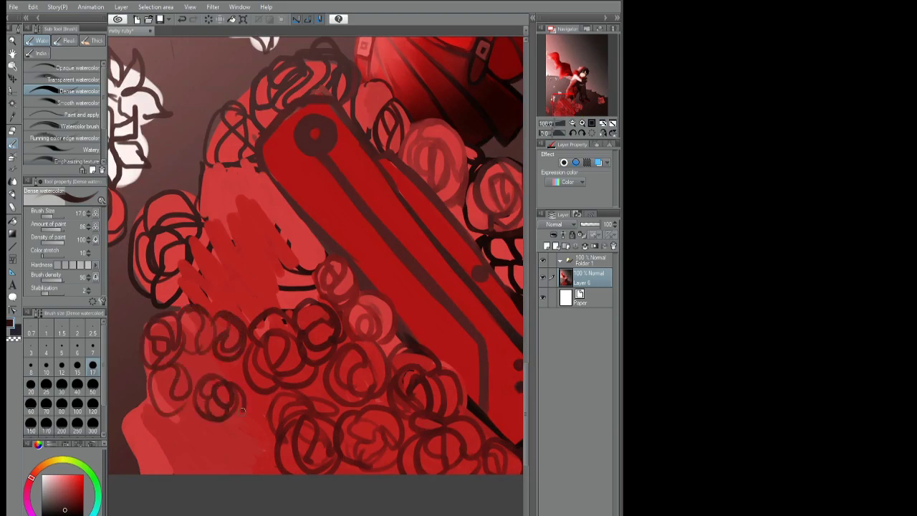
pyautogui.moveTo(200, 369)
pyautogui.mouseDown()
pyautogui.moveTo(179, 423)
pyautogui.moveTo(251, 459)
pyautogui.mouseUp()
pyautogui.moveTo(229, 423); pyautogui.dragTo(268, 415)
pyautogui.keyDown('alt'); pyautogui.click(269, 429); pyautogui.keyUp('alt')
# - Repaint the rose at the canvas's left edge with overlapping petal outlines and a folded centre
pyautogui.scroll(-5, 269, 428)
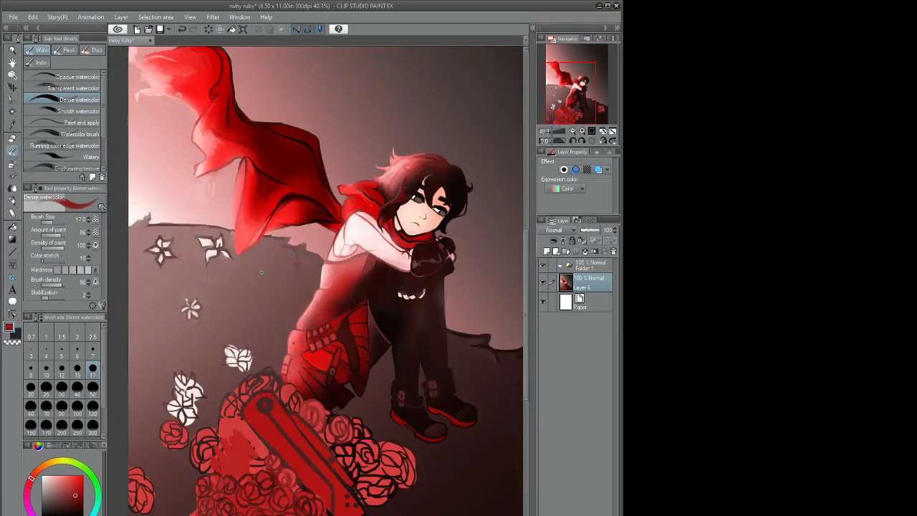
pyautogui.scroll(5, 166, 415)
pyautogui.moveTo(154, 315)
pyautogui.mouseDown()
pyautogui.moveTo(194, 337)
pyautogui.moveTo(215, 380)
pyautogui.moveTo(197, 428)
pyautogui.moveTo(164, 365)
pyautogui.moveTo(179, 404)
pyautogui.mouseUp()
pyautogui.keyDown('alt'); pyautogui.click(202, 351); pyautogui.keyUp('alt')
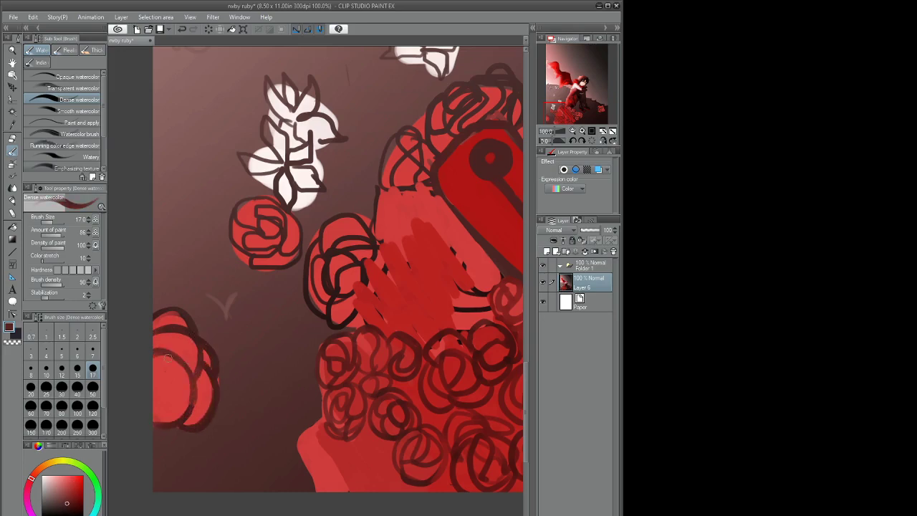
pyautogui.keyDown('alt'); pyautogui.click(172, 372); pyautogui.keyUp('alt')
pyautogui.moveTo(161, 358); pyautogui.dragTo(192, 422)
pyautogui.moveTo(207, 351)
pyautogui.mouseDown()
pyautogui.moveTo(166, 435)
pyautogui.moveTo(183, 423)
pyautogui.mouseUp()
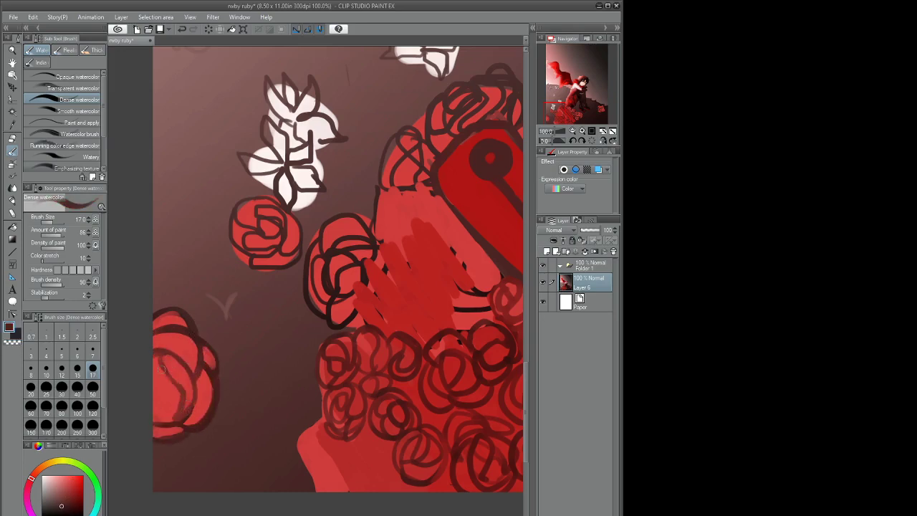
pyautogui.moveTo(161, 366); pyautogui.dragTo(176, 415)
# - Redraw the lone rose below the double white flower with softer outlines and new inner petals
pyautogui.scroll(-3, 172, 401)
pyautogui.scroll(3, 284, 276)
pyautogui.moveTo(285, 277)
pyautogui.mouseDown()
pyautogui.moveTo(327, 252)
pyautogui.moveTo(317, 296)
pyautogui.moveTo(286, 228)
pyautogui.moveTo(389, 241)
pyautogui.moveTo(331, 328)
pyautogui.moveTo(349, 330)
pyautogui.moveTo(390, 265)
pyautogui.mouseUp()
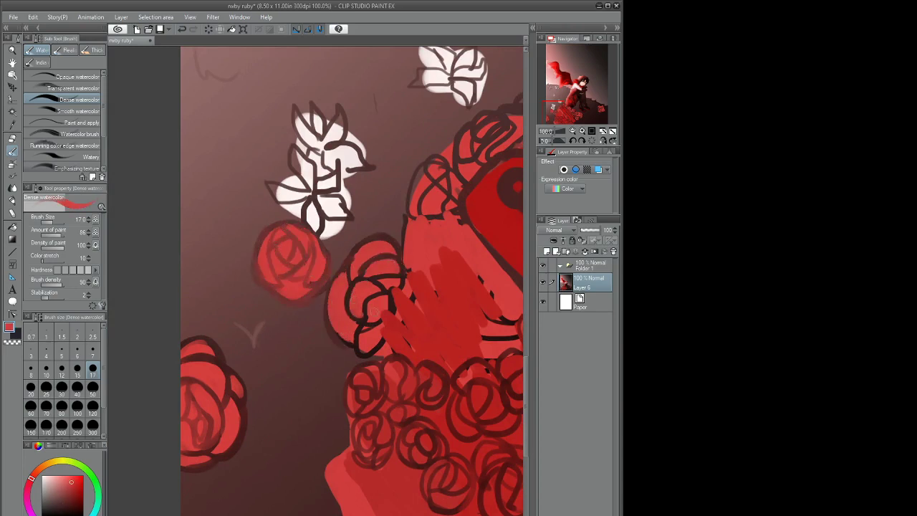
# - Draw a round rose beside the cluster's leftmost rose and repaint the rose next to the weapon's rounded end
pyautogui.moveTo(405, 305)
pyautogui.mouseDown()
pyautogui.moveTo(447, 297)
pyautogui.moveTo(355, 337)
pyautogui.mouseUp()
pyautogui.keyDown('alt'); pyautogui.click(370, 325); pyautogui.keyUp('alt')
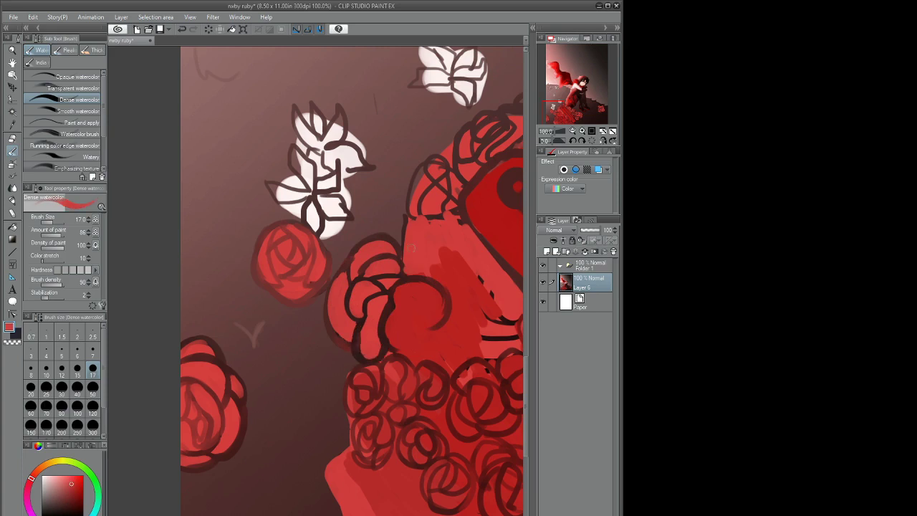
pyautogui.moveTo(419, 175)
pyautogui.mouseDown()
pyautogui.moveTo(450, 197)
pyautogui.moveTo(453, 174)
pyautogui.moveTo(434, 159)
pyautogui.moveTo(407, 167)
pyautogui.moveTo(444, 195)
pyautogui.mouseUp()
pyautogui.keyDown('alt'); pyautogui.click(430, 180); pyautogui.keyUp('alt')
pyautogui.keyDown('alt'); pyautogui.click(444, 198); pyautogui.keyUp('alt')
pyautogui.moveTo(412, 276)
pyautogui.mouseDown()
pyautogui.moveTo(445, 316)
pyautogui.moveTo(430, 355)
pyautogui.mouseUp()
pyautogui.moveTo(401, 308); pyautogui.dragTo(412, 362)
# - Reshape the double white flower's blooms into separate pointed petals using sampled background colour
pyautogui.moveTo(412, 362)
pyautogui.mouseDown()
pyautogui.moveTo(366, 362)
pyautogui.moveTo(315, 448)
pyautogui.mouseUp()
pyautogui.keyDown('alt'); pyautogui.click(205, 216); pyautogui.keyUp('alt')
pyautogui.moveTo(204, 216); pyautogui.dragTo(265, 219)
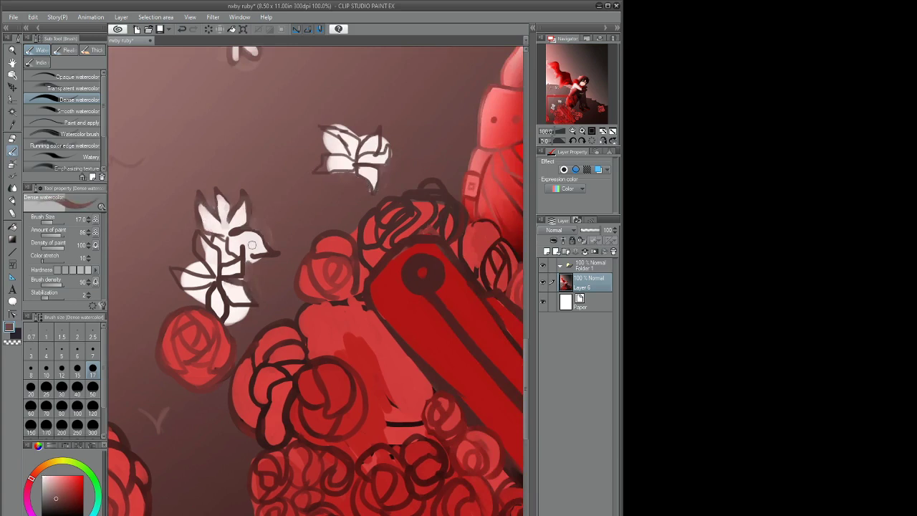
pyautogui.moveTo(203, 250)
pyautogui.mouseDown()
pyautogui.moveTo(217, 268)
pyautogui.moveTo(181, 272)
pyautogui.moveTo(204, 285)
pyautogui.mouseUp()
pyautogui.keyDown('alt'); pyautogui.click(185, 293); pyautogui.keyUp('alt')
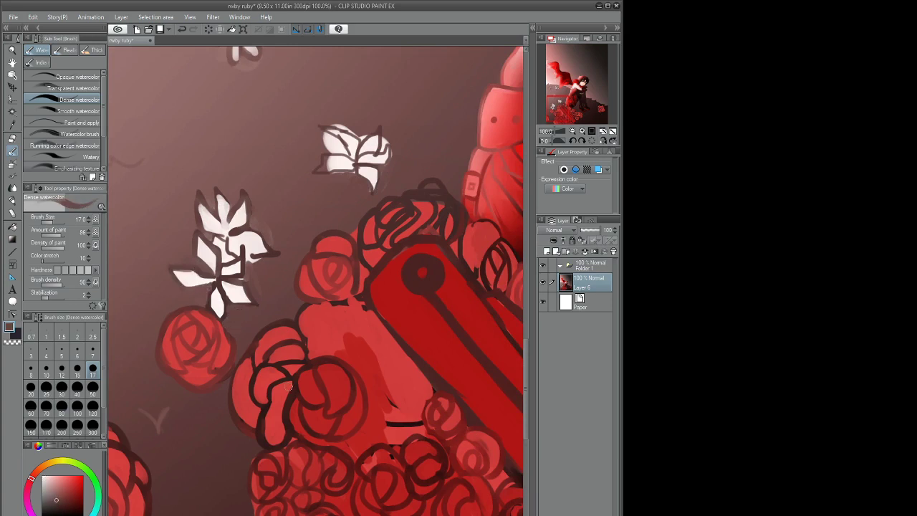
# - Repaint the rose above the weapon's rounded end with broad red petals and dark red outlines
pyautogui.keyDown('alt'); pyautogui.click(354, 235); pyautogui.keyUp('alt')
pyautogui.moveTo(415, 203)
pyautogui.mouseDown()
pyautogui.moveTo(438, 188)
pyautogui.moveTo(394, 215)
pyautogui.moveTo(401, 229)
pyautogui.moveTo(387, 219)
pyautogui.moveTo(362, 233)
pyautogui.moveTo(434, 251)
pyautogui.moveTo(339, 289)
pyautogui.mouseUp()
pyautogui.moveTo(357, 251); pyautogui.dragTo(366, 312)
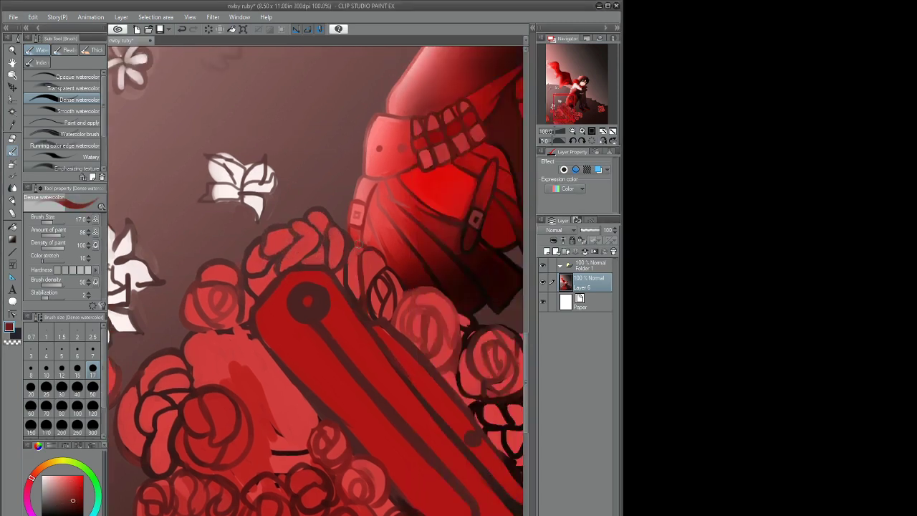
# - Repaint the rose beside the weapon's rounded end with curled inner petals and softer dark red outlines in sampled colours
pyautogui.moveTo(369, 269)
pyautogui.mouseDown()
pyautogui.moveTo(402, 319)
pyautogui.moveTo(359, 288)
pyautogui.moveTo(394, 297)
pyautogui.mouseUp()
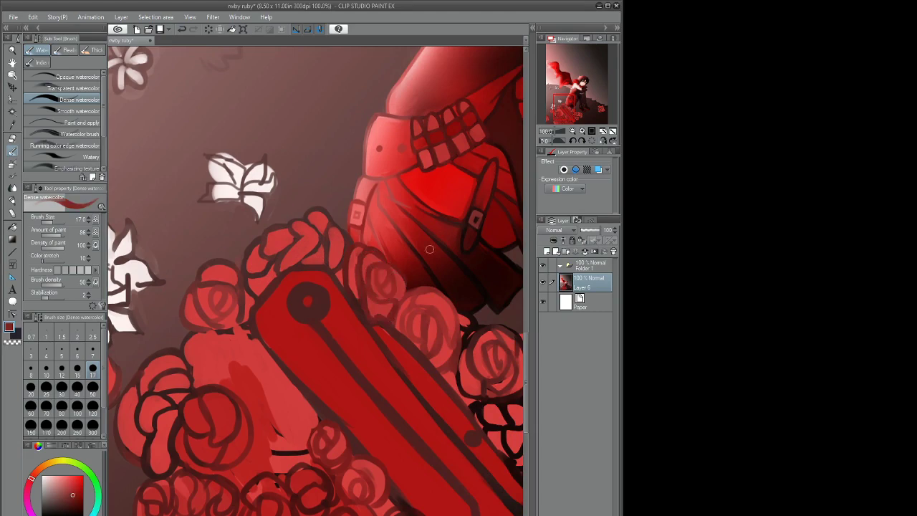
pyautogui.moveTo(284, 396)
pyautogui.mouseDown()
pyautogui.moveTo(362, 267)
pyautogui.moveTo(336, 300)
pyautogui.mouseUp()
pyautogui.moveTo(358, 251)
pyautogui.mouseDown()
pyautogui.moveTo(316, 247)
pyautogui.moveTo(319, 194)
pyautogui.moveTo(354, 251)
pyautogui.mouseUp()
pyautogui.keyDown('alt'); pyautogui.click(337, 236); pyautogui.keyUp('alt')
pyautogui.moveTo(272, 211); pyautogui.dragTo(294, 240)
# - Repaint the lone square rose on the hill with a plain red base, broad dark red outlines at brush size 30 and simplified inner petals
pyautogui.hotkey('ctrl', '0')
pyautogui.scroll(10, 430, 208)
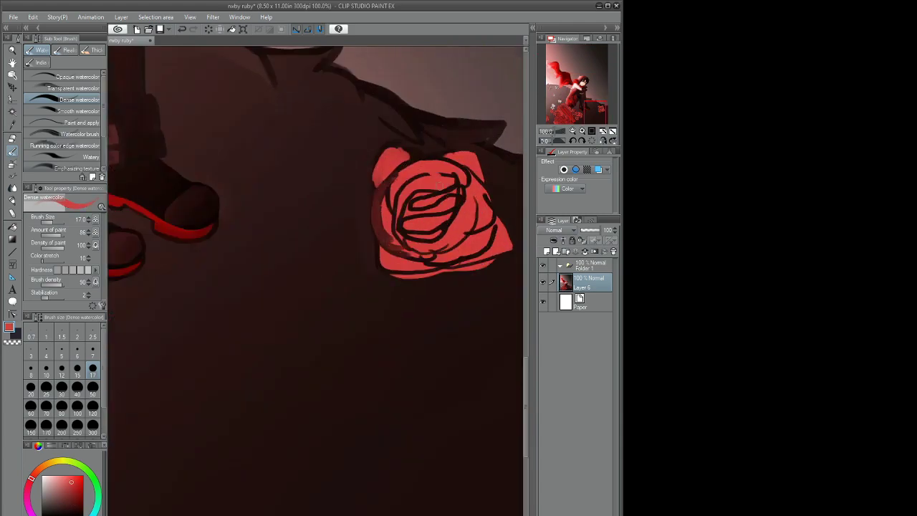
pyautogui.moveTo(386, 172)
pyautogui.mouseDown()
pyautogui.moveTo(472, 197)
pyautogui.moveTo(402, 269)
pyautogui.mouseUp()
pyautogui.moveTo(401, 154); pyautogui.dragTo(387, 265)
pyautogui.keyDown('alt'); pyautogui.click(429, 315); pyautogui.keyUp('alt')
pyautogui.moveTo(376, 215)
pyautogui.mouseDown()
pyautogui.moveTo(430, 154)
pyautogui.moveTo(494, 236)
pyautogui.moveTo(470, 272)
pyautogui.moveTo(466, 154)
pyautogui.mouseUp()
pyautogui.keyDown('alt'); pyautogui.click(459, 179); pyautogui.keyUp('alt')
pyautogui.moveTo(445, 164)
pyautogui.mouseDown()
pyautogui.moveTo(487, 151)
pyautogui.moveTo(459, 243)
pyautogui.mouseUp()
pyautogui.moveTo(487, 175); pyautogui.dragTo(465, 251)
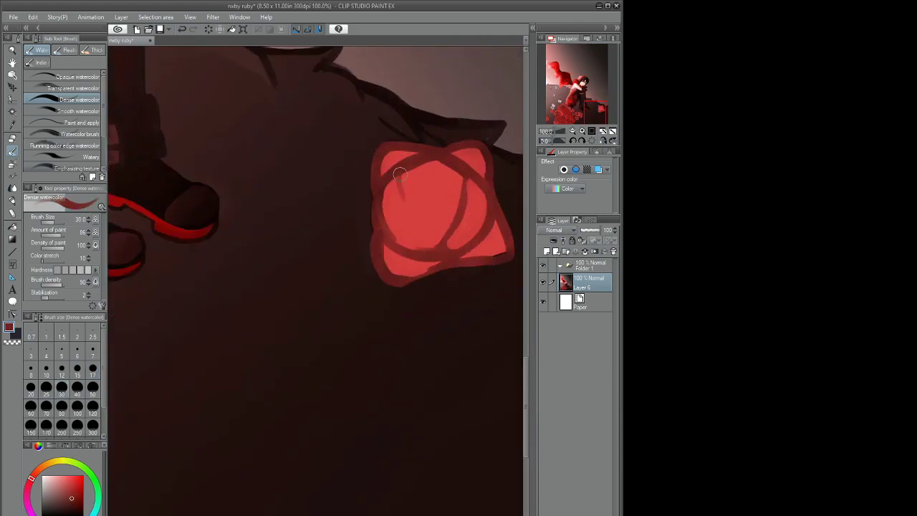
pyautogui.moveTo(394, 172)
pyautogui.mouseDown()
pyautogui.moveTo(411, 197)
pyautogui.moveTo(451, 165)
pyautogui.mouseUp()
pyautogui.scroll(-3, 401, 201)
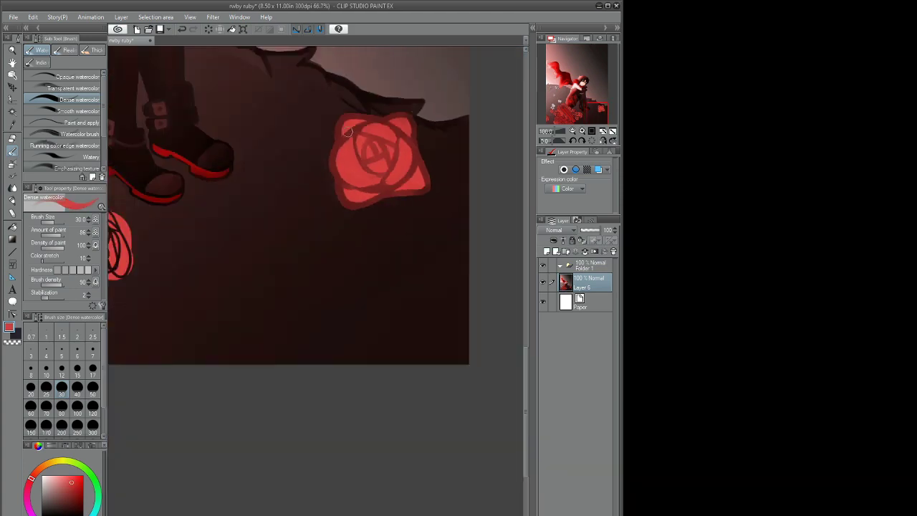
# - Cover the old black linework on the roses beside the weapon's lower end and redraw their petals in sampled reds
pyautogui.hscroll(-5, 231, 261)
pyautogui.keyDown('alt'); pyautogui.click(230, 260); pyautogui.keyUp('alt')
pyautogui.moveTo(315, 243)
pyautogui.mouseDown()
pyautogui.moveTo(336, 215)
pyautogui.moveTo(351, 236)
pyautogui.mouseUp()
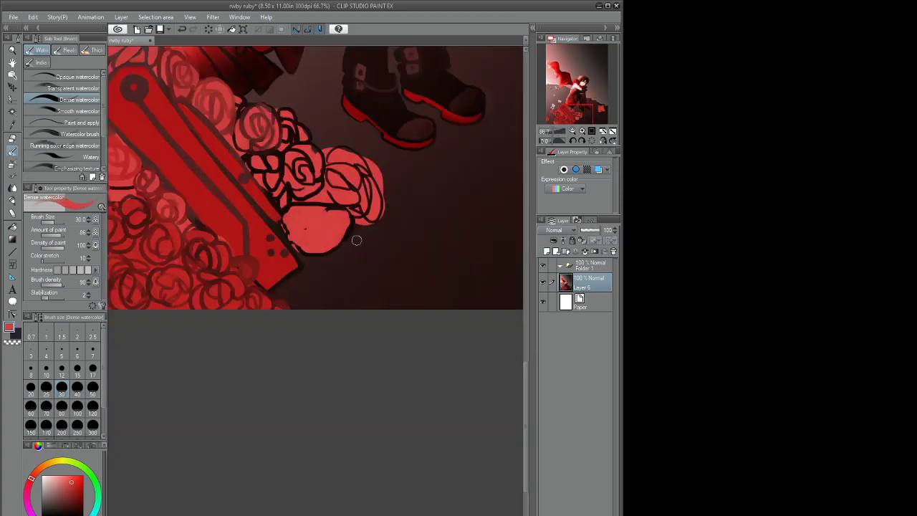
pyautogui.moveTo(301, 222)
pyautogui.mouseDown()
pyautogui.moveTo(287, 244)
pyautogui.moveTo(344, 236)
pyautogui.mouseUp()
pyautogui.moveTo(372, 186)
pyautogui.mouseDown()
pyautogui.moveTo(337, 158)
pyautogui.moveTo(246, 157)
pyautogui.mouseUp()
pyautogui.keyDown('alt'); pyautogui.click(308, 158); pyautogui.keyUp('alt')
# - Repaint the outermost rose beyond the weapon's lower end with a flat red base and rounded petals outlined in sampled dark red
pyautogui.moveTo(575, 112); pyautogui.dragTo(571, 107)
pyautogui.keyDown('alt'); pyautogui.click(375, 224); pyautogui.keyUp('alt')
pyautogui.moveTo(366, 204); pyautogui.dragTo(344, 268)
pyautogui.moveTo(387, 237)
pyautogui.mouseDown()
pyautogui.moveTo(373, 286)
pyautogui.moveTo(334, 274)
pyautogui.mouseUp()
pyautogui.moveTo(430, 247); pyautogui.dragTo(408, 297)
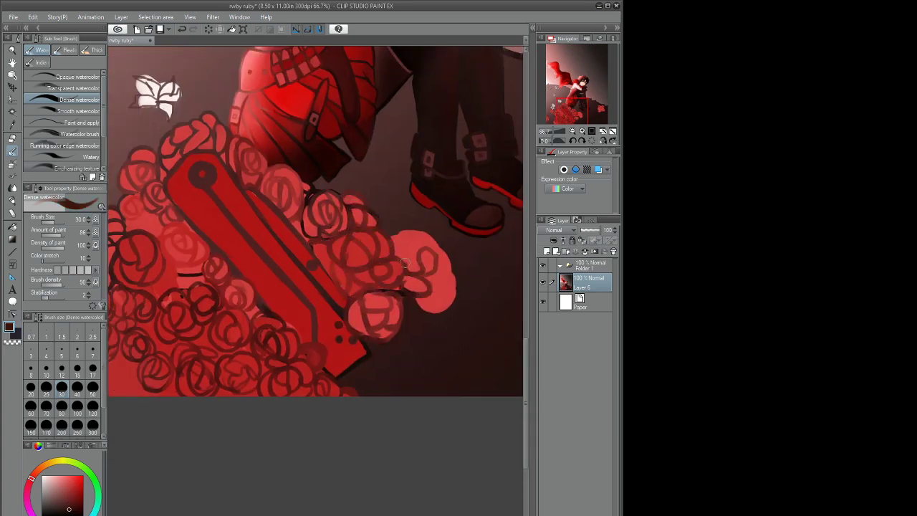
pyautogui.moveTo(401, 237); pyautogui.dragTo(451, 308)
# - Fill the flat red gap between the weapon and the cluster's outer roses with softly outlined smaller roses
pyautogui.moveTo(322, 184); pyautogui.dragTo(388, 147)
pyautogui.moveTo(172, 308); pyautogui.dragTo(146, 326)
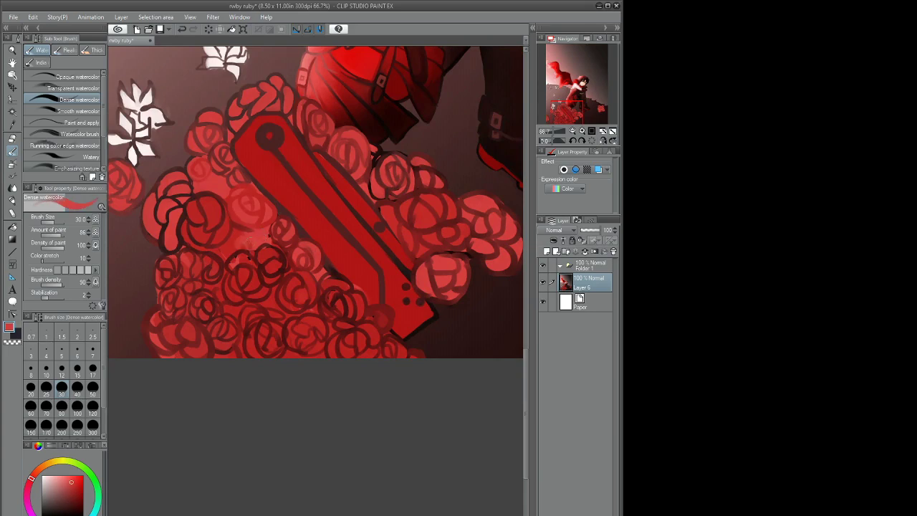
pyautogui.scroll(-2, 262, 183)
pyautogui.scroll(3, 241, 132)
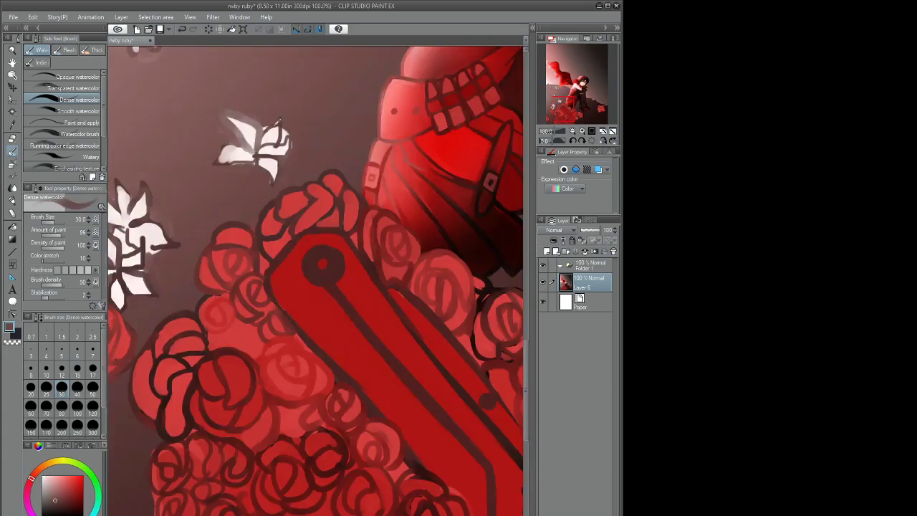
# - Refine the pointed petals of the single and double white flowers near the roses with background colour at brush size 20
pyautogui.click(31, 387)
pyautogui.moveTo(279, 122)
pyautogui.mouseDown()
pyautogui.moveTo(219, 160)
pyautogui.moveTo(268, 181)
pyautogui.moveTo(255, 141)
pyautogui.moveTo(287, 154)
pyautogui.moveTo(394, 90)
pyautogui.mouseUp()
pyautogui.moveTo(237, 121); pyautogui.dragTo(244, 172)
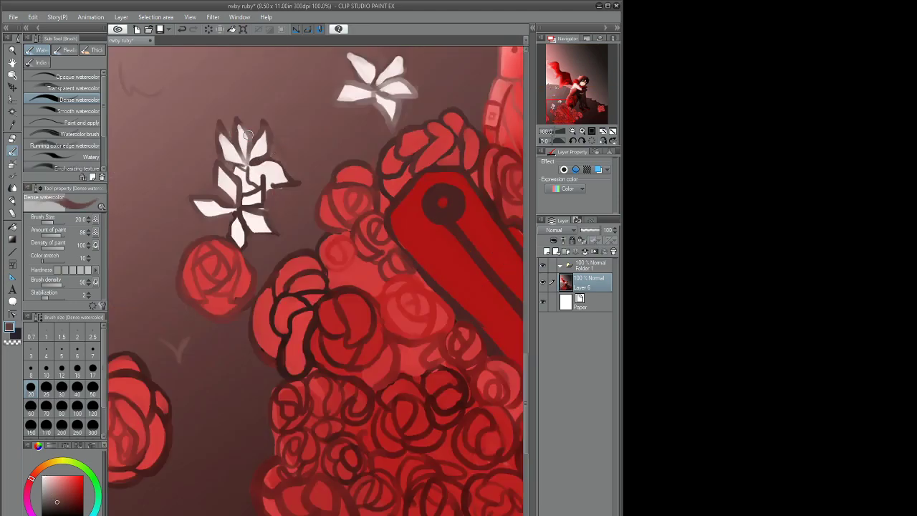
pyautogui.scroll(-3, 264, 207)
pyautogui.scroll(3, 264, 207)
pyautogui.scroll(-1, 286, 215)
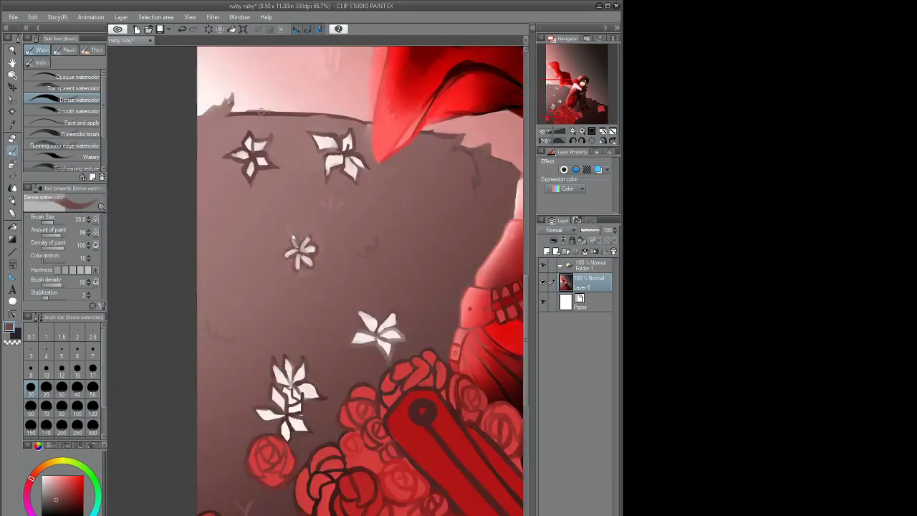
# - Retouch the outlines of the roses beside the weapon's lower end and shade the skirt's side panels with sampled dark red
pyautogui.moveTo(423, 393); pyautogui.dragTo(170, 215)
pyautogui.scroll(1, 273, 270)
pyautogui.keyDown('alt'); pyautogui.click(272, 270); pyautogui.keyUp('alt')
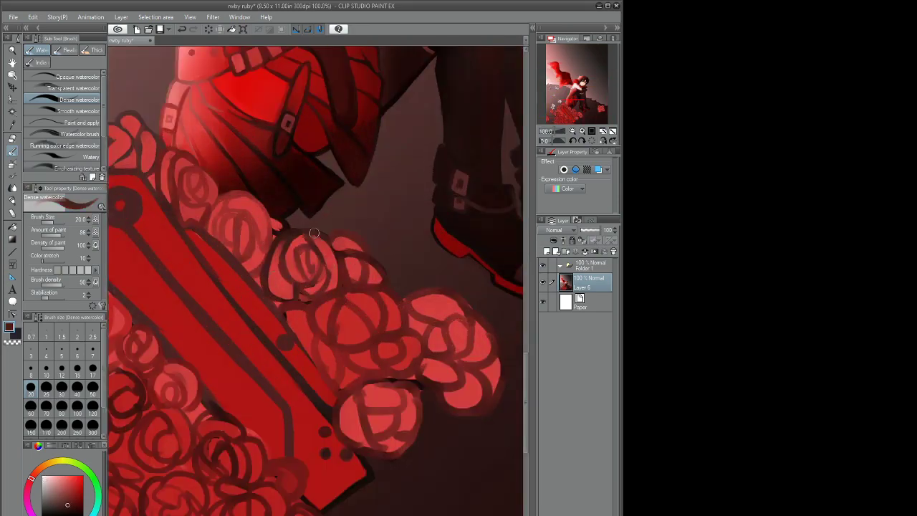
pyautogui.moveTo(314, 232); pyautogui.dragTo(296, 430)
pyautogui.scroll(1, 324, 359)
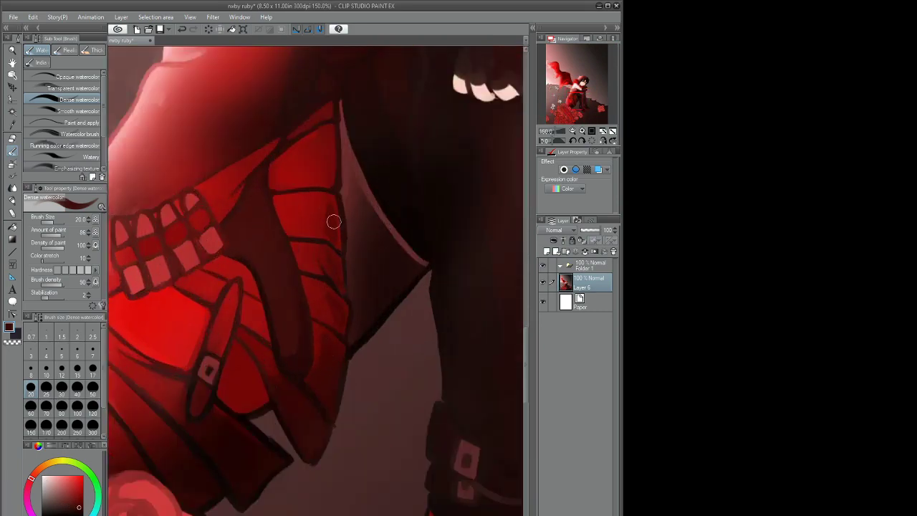
pyautogui.hscroll(-2, 181, 272)
pyautogui.keyDown('alt'); pyautogui.click(179, 216); pyautogui.keyUp('alt')
# - Repaint both grey irises with sampled eye colours, darkening their edges at brush size 10
pyautogui.scroll(-3, 159, 279)
pyautogui.scroll(3, 315, 93)
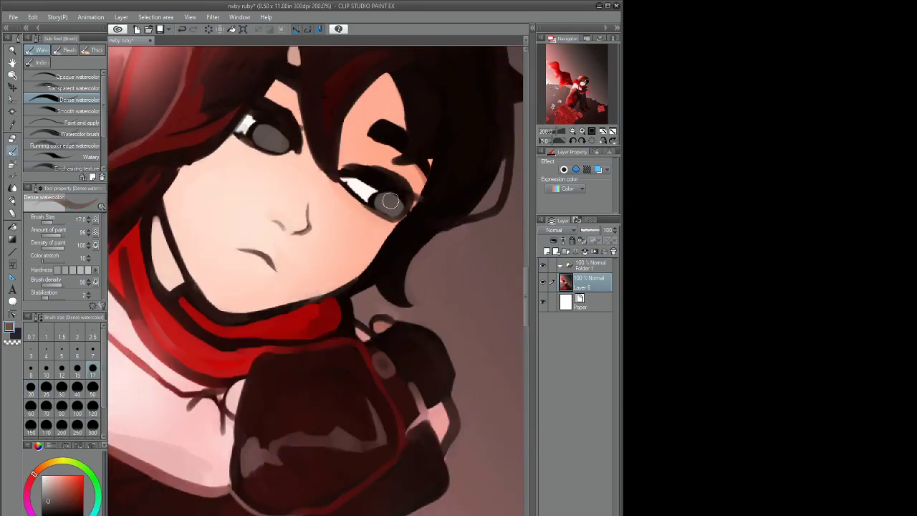
pyautogui.keyDown('alt'); pyautogui.click(369, 194); pyautogui.keyUp('alt')
pyautogui.moveTo(242, 136); pyautogui.dragTo(302, 148)
pyautogui.moveTo(362, 195); pyautogui.dragTo(396, 217)
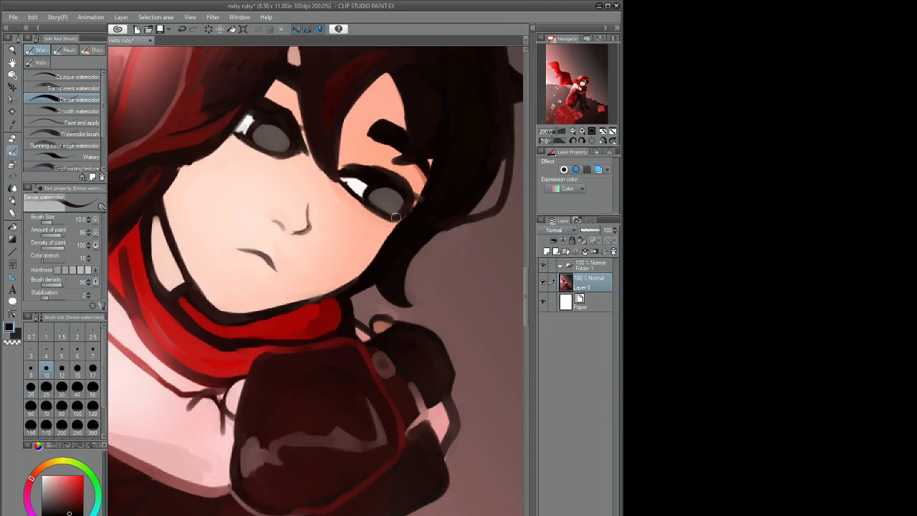
pyautogui.keyDown('alt'); pyautogui.click(266, 127); pyautogui.keyUp('alt')
pyautogui.keyDown('alt'); pyautogui.click(246, 124); pyautogui.keyUp('alt')
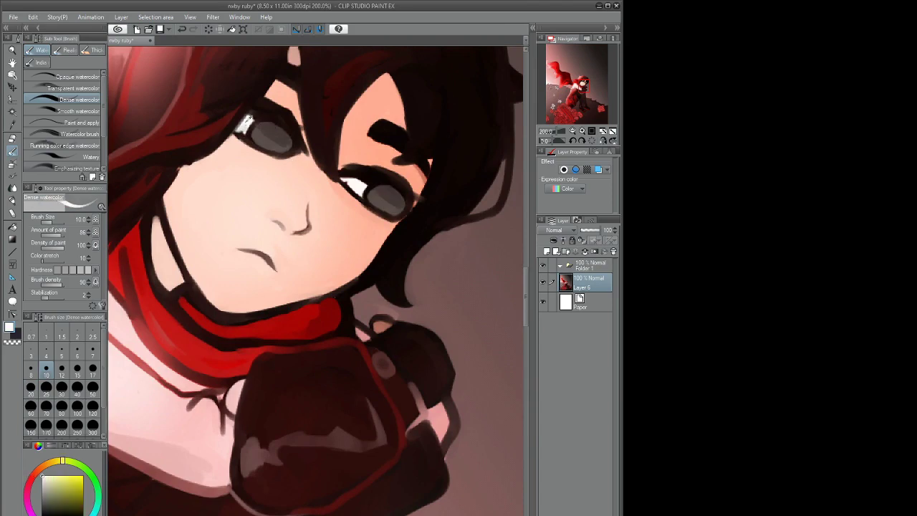
pyautogui.scroll(-5, 387, 205)
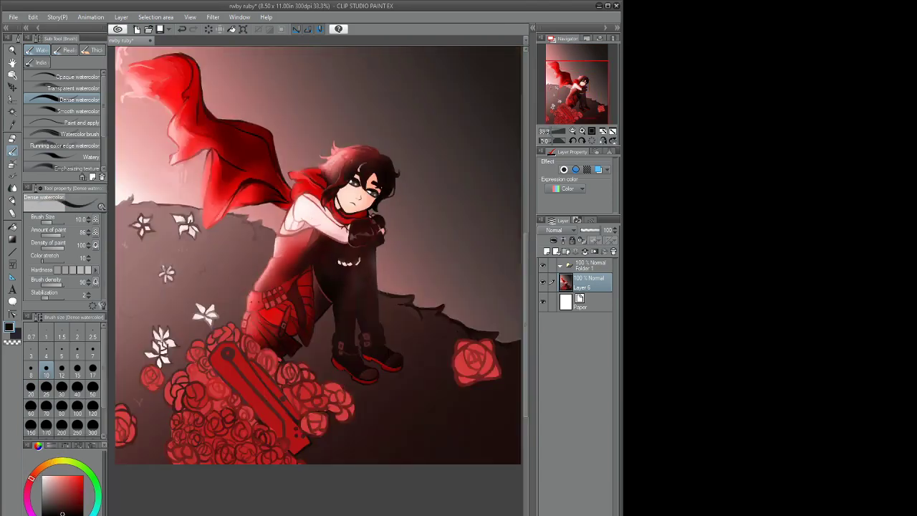
# - Blend the cape's lower flap with sampled reds and pinks and thin the black line along its arched fold
pyautogui.scroll(4, 272, 229)
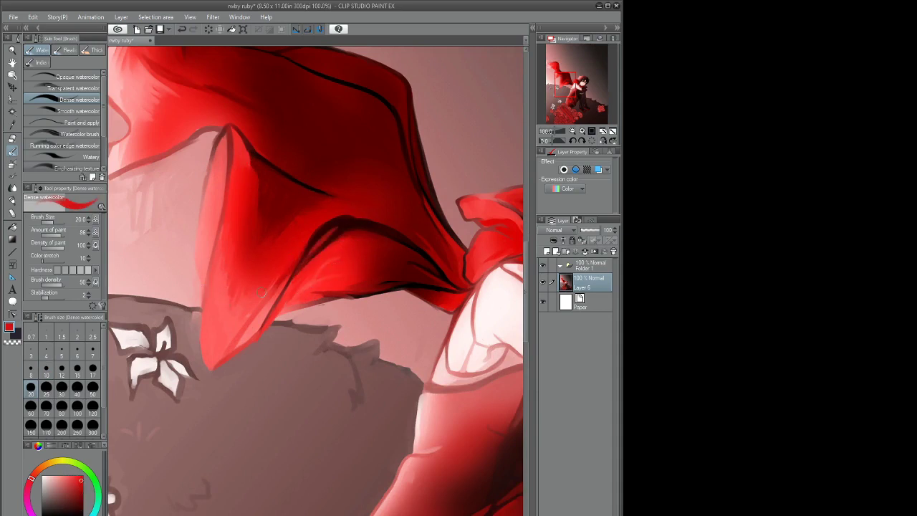
pyautogui.scroll(-5, 181, 194)
pyautogui.scroll(6, 164, 143)
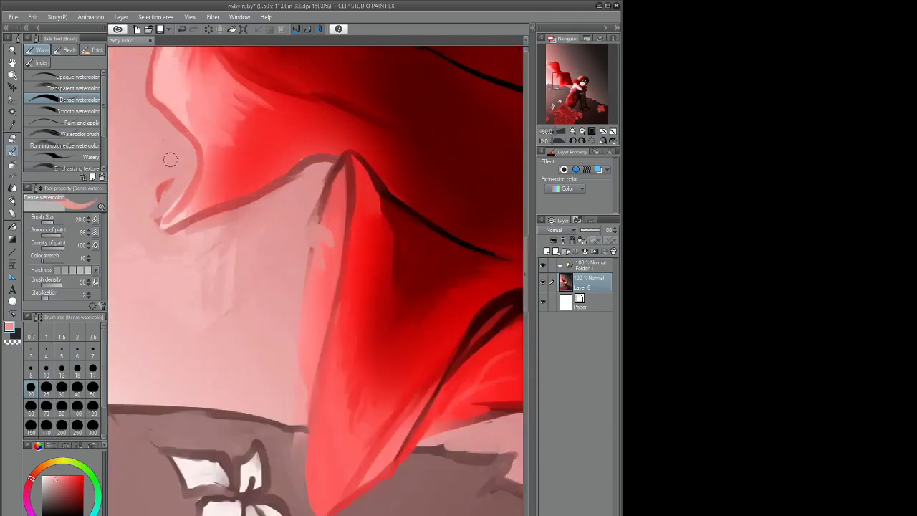
pyautogui.scroll(-3, 240, 174)
pyautogui.scroll(2, 371, 238)
pyautogui.keyDown('alt'); pyautogui.click(370, 239); pyautogui.keyUp('alt')
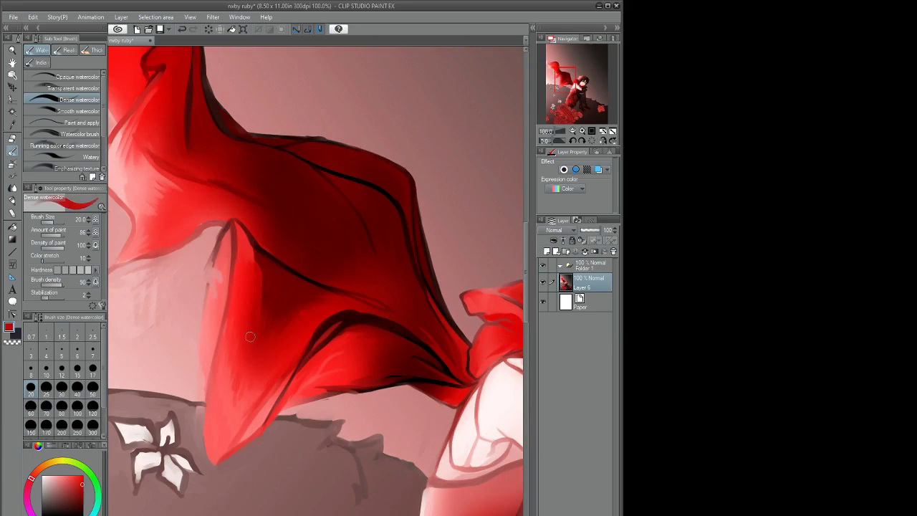
pyautogui.moveTo(347, 313); pyautogui.dragTo(415, 345)
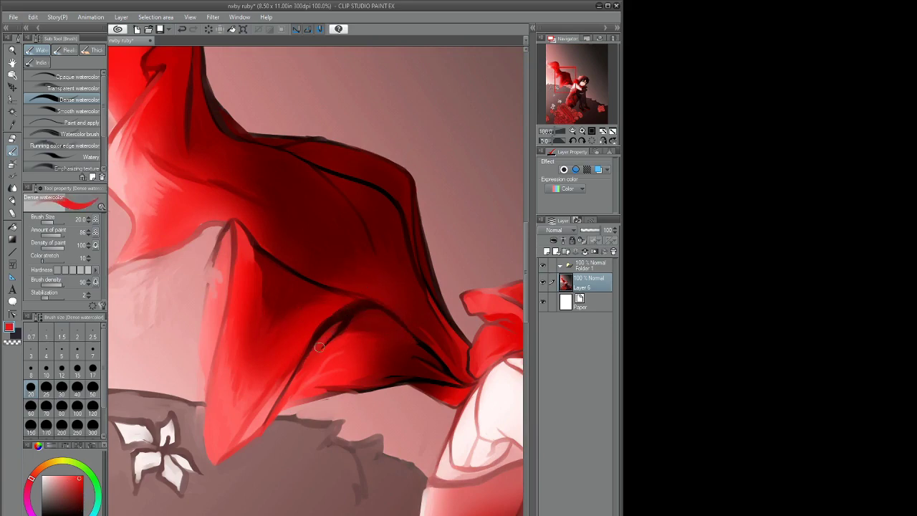
# - Blend the cape's upper folds with bright red and clean up its ragged outer edge with sampled pink
pyautogui.scroll(-3, 415, 334)
pyautogui.scroll(4, 416, 334)
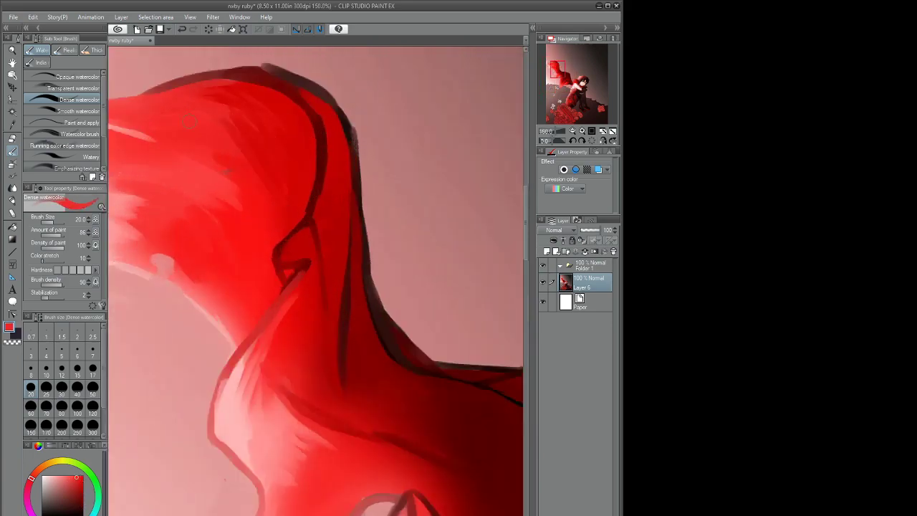
pyautogui.scroll(1, 315, 279)
pyautogui.scroll(-3, 279, 196)
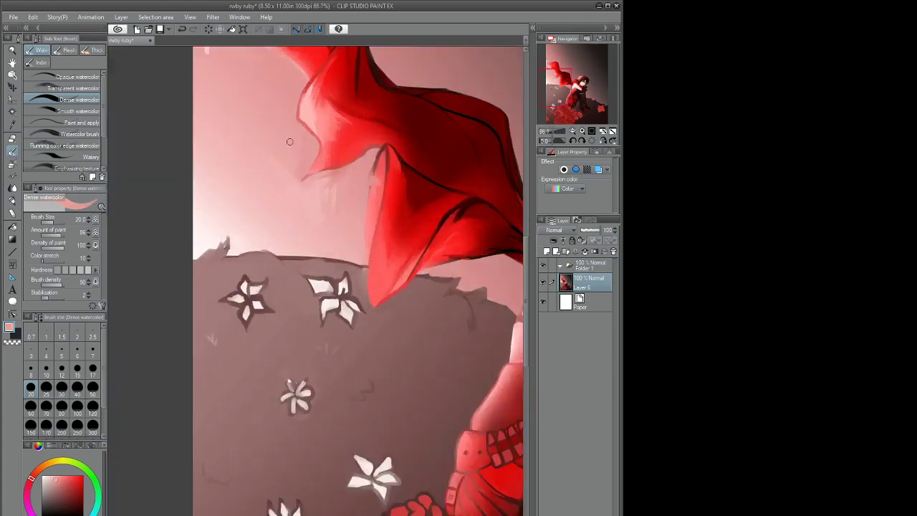
pyautogui.scroll(-2, 296, 202)
pyautogui.scroll(2, 289, 229)
pyautogui.scroll(-4, 289, 229)
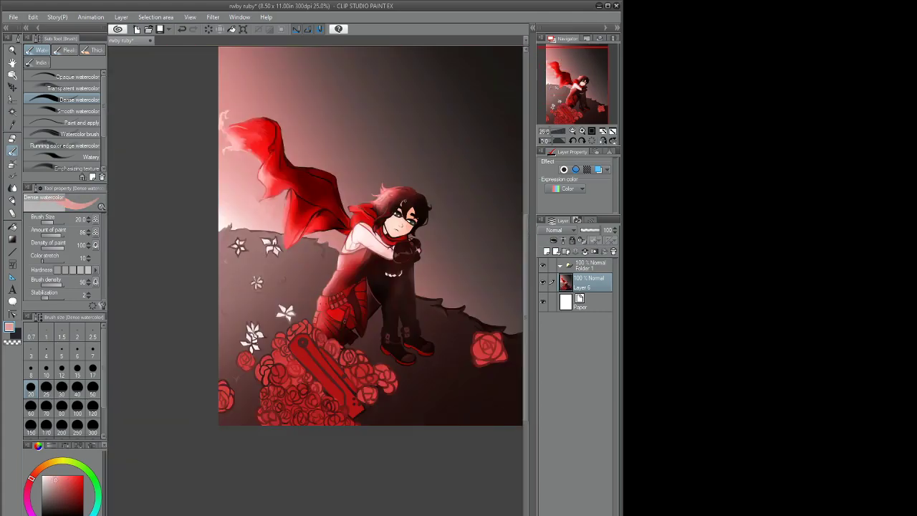
# - Outline the legs with sampled reddish brown and shade between them at brush size 17
pyautogui.press('[')
pyautogui.scroll(5, 353, 326)
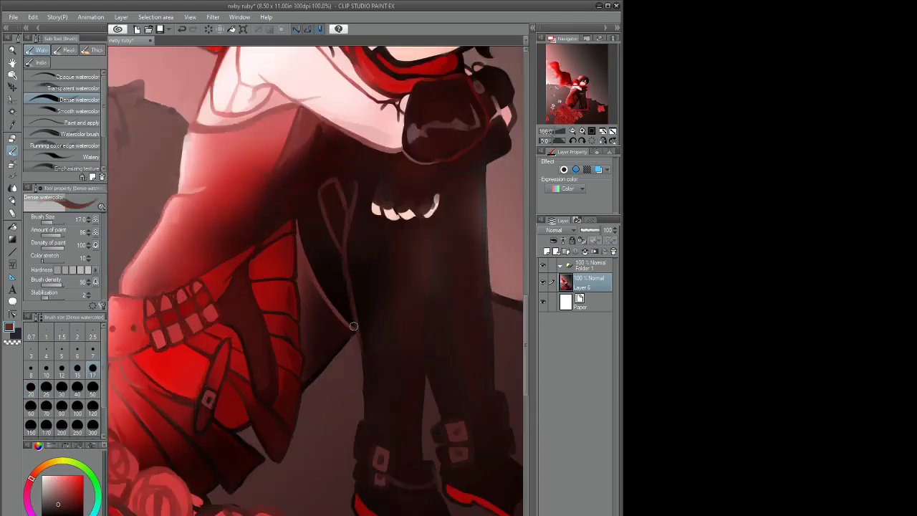
pyautogui.moveTo(432, 311); pyautogui.dragTo(440, 362)
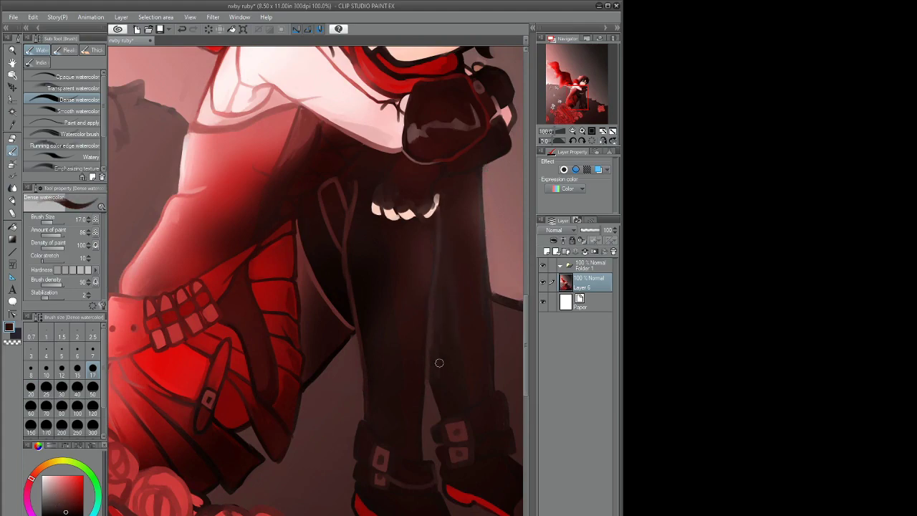
# - Paint dark pupils around the white highlights in both eyes at brush size 7 and check the face with the canvas mirrored
pyautogui.scroll(-5, 395, 348)
pyautogui.scroll(7, 362, 235)
pyautogui.press('[')
pyautogui.press('[')
pyautogui.press('[')
pyautogui.press('[')
pyautogui.press('[')
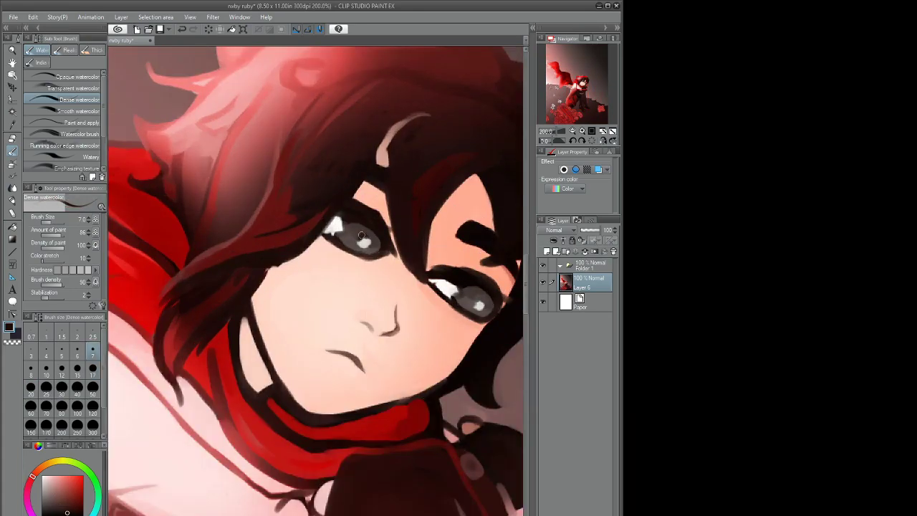
pyautogui.click(363, 241)
pyautogui.keyDown('alt'); pyautogui.click(360, 240); pyautogui.keyUp('alt')
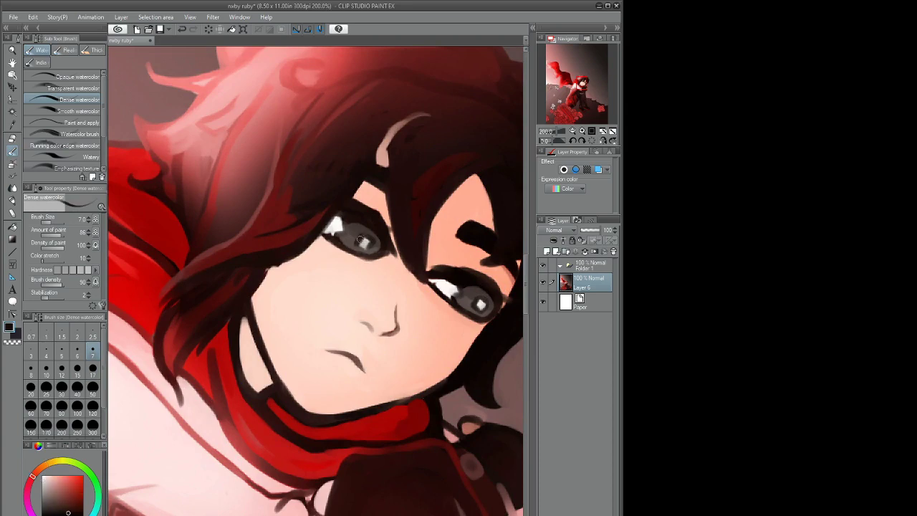
pyautogui.press('h')
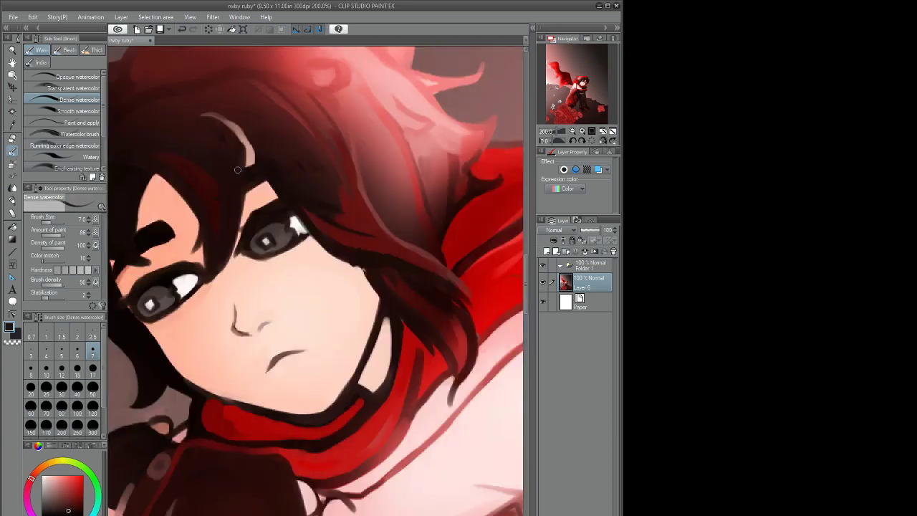
pyautogui.press('h')
# - Redraw the mouth as a thin downturned curve and refine the nose line with a sampled brown
pyautogui.scroll(-5, 418, 209)
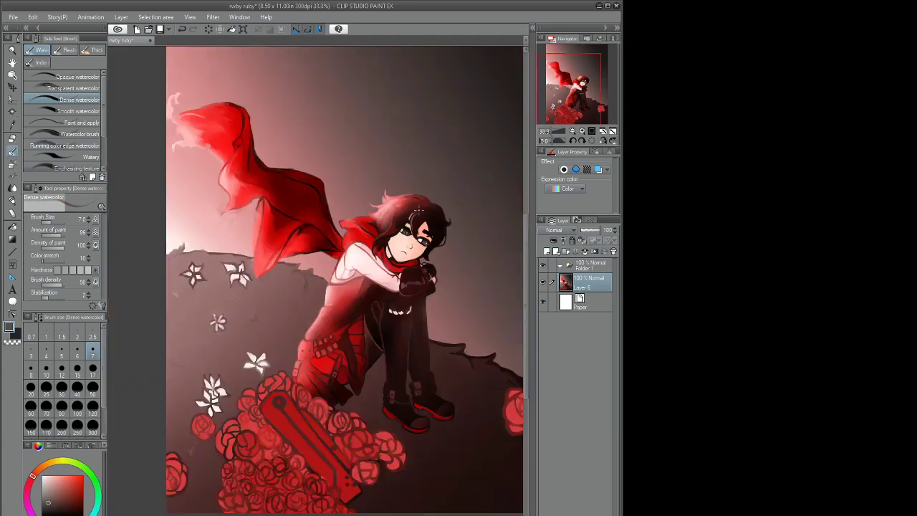
pyautogui.scroll(5, 419, 210)
pyautogui.keyDown('alt'); pyautogui.click(326, 358); pyautogui.keyUp('alt')
pyautogui.moveTo(326, 358); pyautogui.dragTo(359, 269)
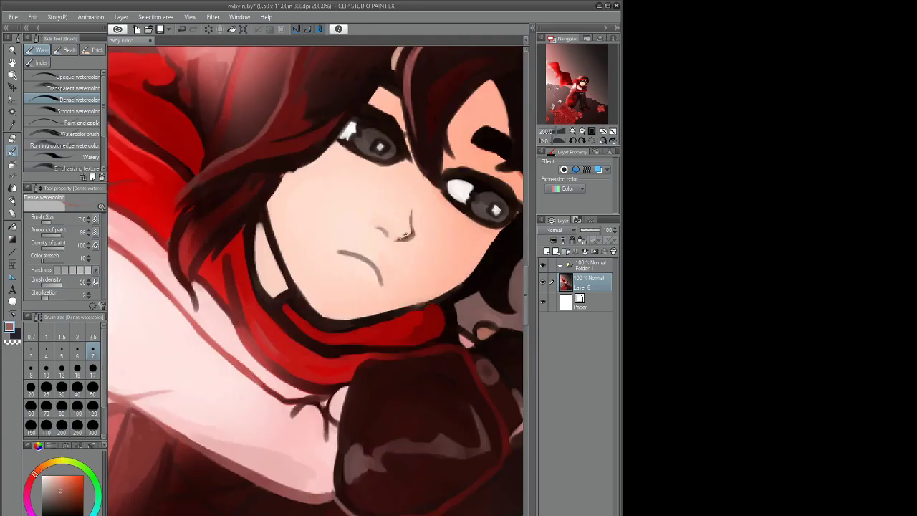
# - Refine the dark edge of the red waist panel above the cartridge belt at brush size 7
pyautogui.scroll(3, 405, 234)
pyautogui.scroll(-2, 344, 222)
pyautogui.moveTo(344, 221); pyautogui.dragTo(290, 277)
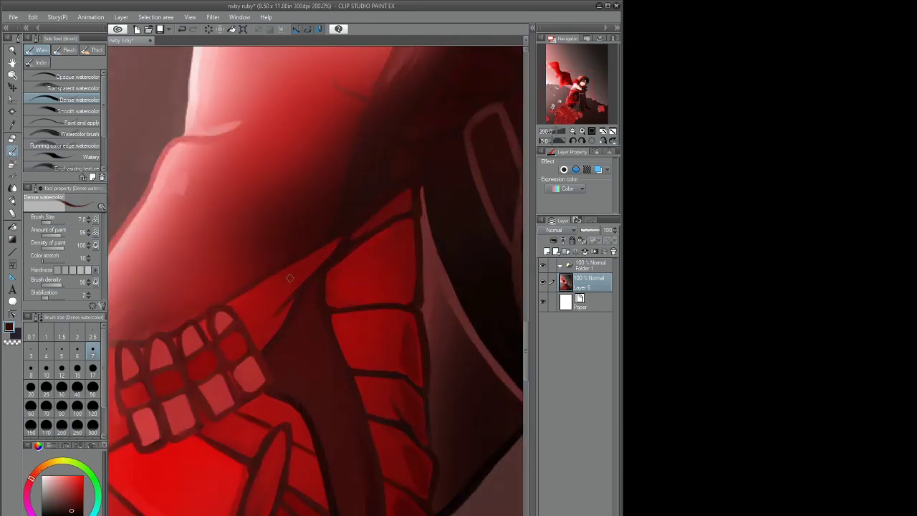
# - Add a new Overlay layer above the painting and darken the lower hill and roses with the Soft airbrush at size 300
pyautogui.scroll(-6, 289, 277)
pyautogui.scroll(2, 315, 258)
pyautogui.click(547, 252)
pyautogui.press('b')
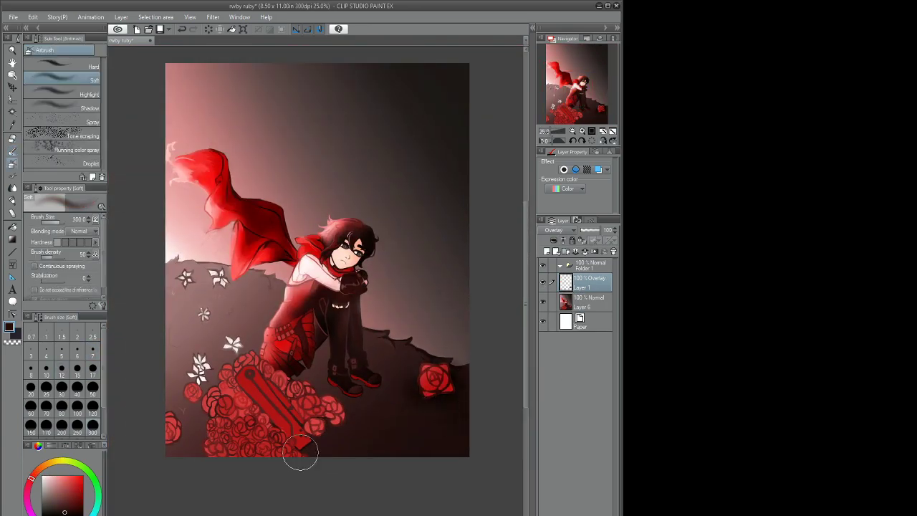
pyautogui.moveTo(300, 454); pyautogui.dragTo(373, 391)
# - Airbrush a sampled pinkish tone over the cape and the hill beside the figure, reducing the brush size to 170
pyautogui.keyDown('alt'); pyautogui.click(283, 346); pyautogui.keyUp('alt')
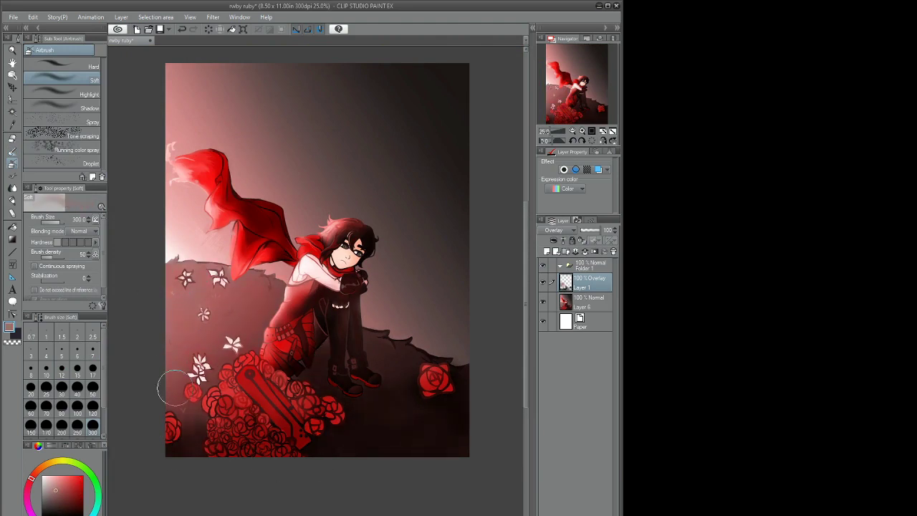
pyautogui.press('[')
pyautogui.press('[')
pyautogui.press('[')
pyautogui.moveTo(179, 215); pyautogui.dragTo(229, 157)
pyautogui.moveTo(244, 265); pyautogui.dragTo(293, 316)
# - Enlarge the Soft airbrush to size 500 and spray a sampled tone across the background behind the figure
pyautogui.keyDown('alt'); pyautogui.click(308, 335); pyautogui.keyUp('alt')
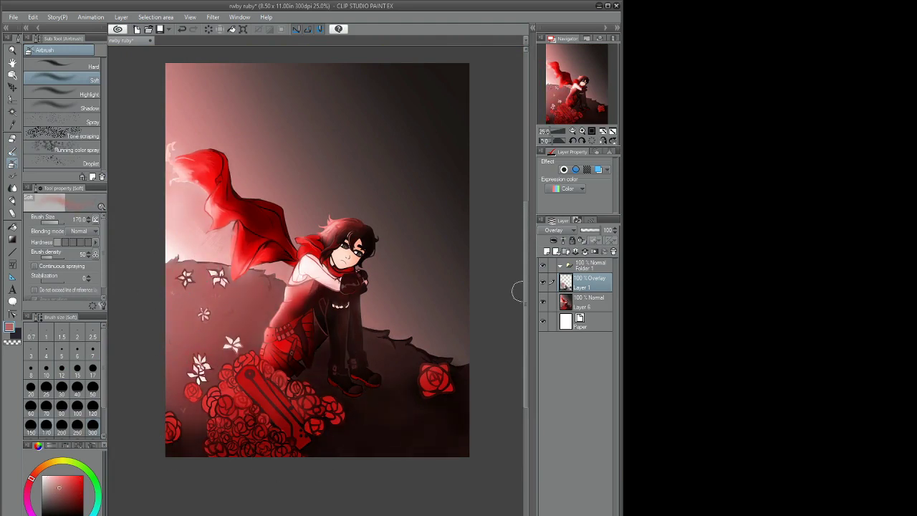
pyautogui.press(']')
pyautogui.press(']')
pyautogui.press(']')
pyautogui.press(']')
pyautogui.press(']')
pyautogui.moveTo(465, 351)
pyautogui.mouseDown()
pyautogui.moveTo(438, 256)
pyautogui.moveTo(369, 205)
pyautogui.mouseUp()
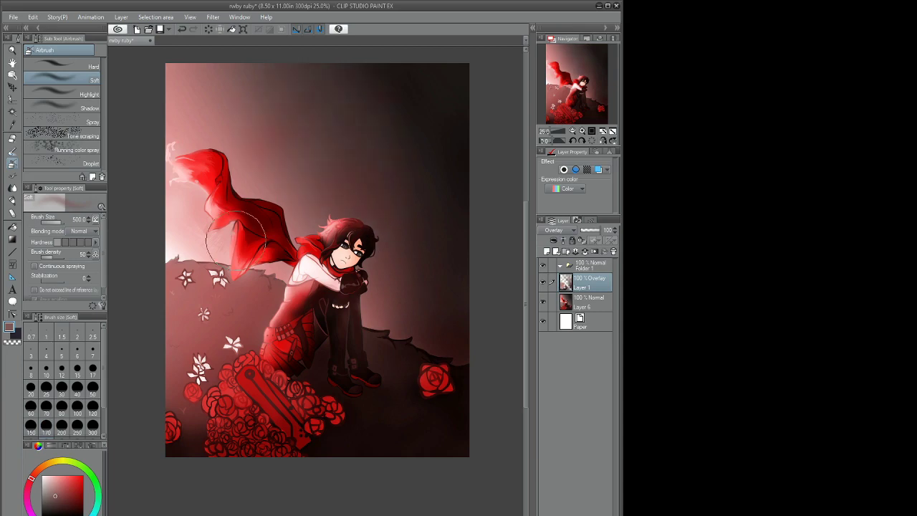
# - Airbrush over the pale side of the hill and merge the Overlay layer into the painting layer below
pyautogui.moveTo(254, 299)
pyautogui.mouseDown()
pyautogui.moveTo(177, 322)
pyautogui.moveTo(143, 379)
pyautogui.mouseUp()
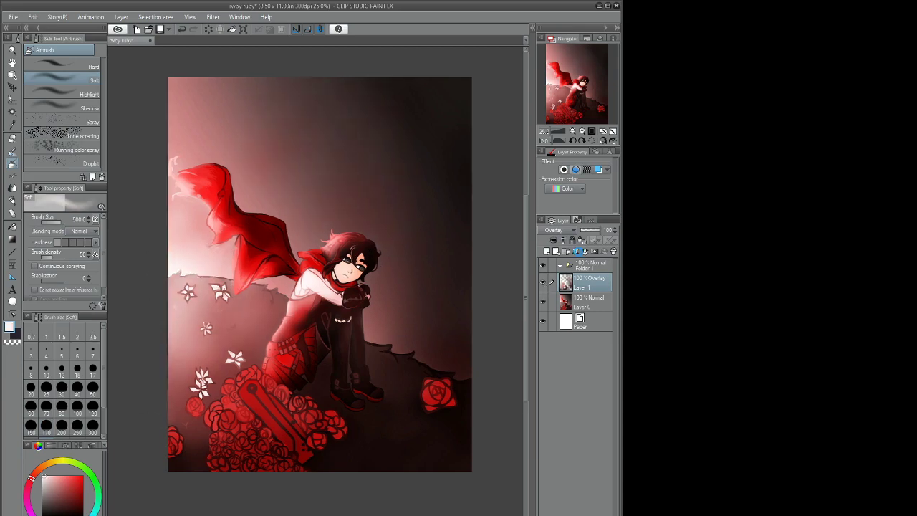
pyautogui.hotkey('ctrl', 'e')
# - Repaint the dark red strands and shadows in the character's hair with sampled tones, using the Dense watercolor brush at size 12
pyautogui.press('b')
pyautogui.hotkey('ctrl', '+')
pyautogui.hotkey('ctrl', '+')
pyautogui.hotkey('ctrl', '+')
pyautogui.hotkey('ctrl', '+')
pyautogui.hotkey('ctrl', '+')
pyautogui.moveTo(237, 305); pyautogui.dragTo(247, 237)
pyautogui.keyDown('alt'); pyautogui.click(265, 222); pyautogui.keyUp('alt')
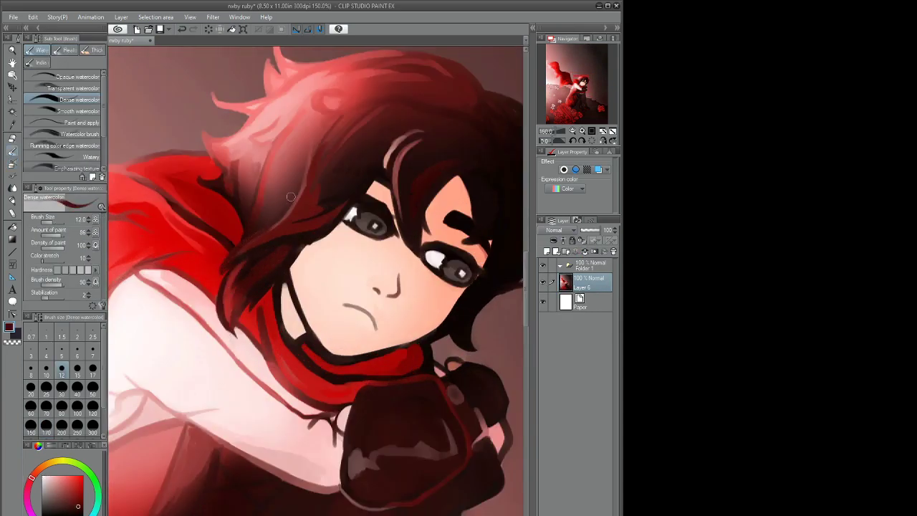
pyautogui.moveTo(319, 118); pyautogui.dragTo(298, 186)
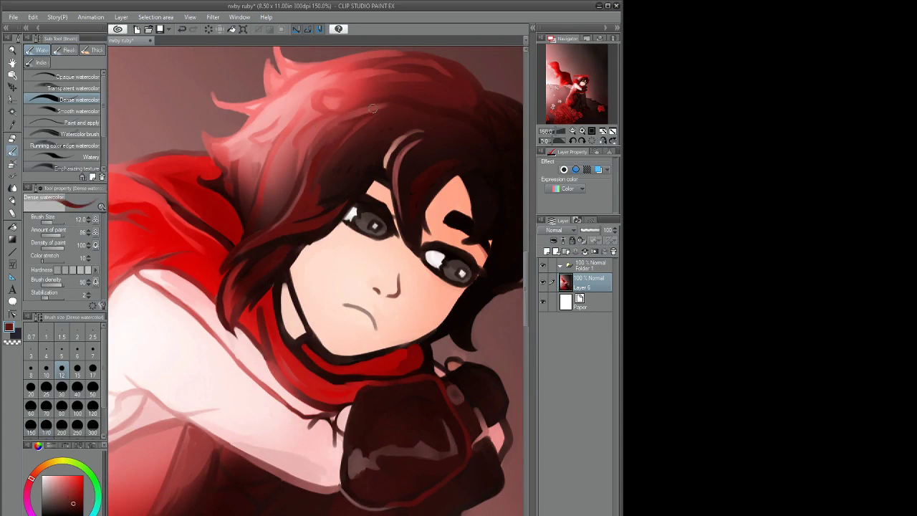
pyautogui.keyDown('alt'); pyautogui.click(334, 91); pyautogui.keyUp('alt')
pyautogui.moveTo(333, 91); pyautogui.dragTo(268, 192)
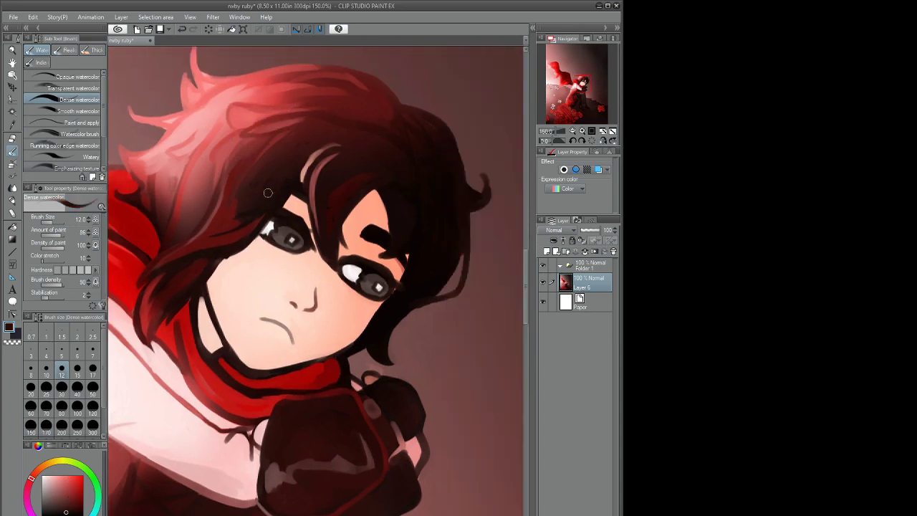
pyautogui.moveTo(217, 230); pyautogui.dragTo(149, 275)
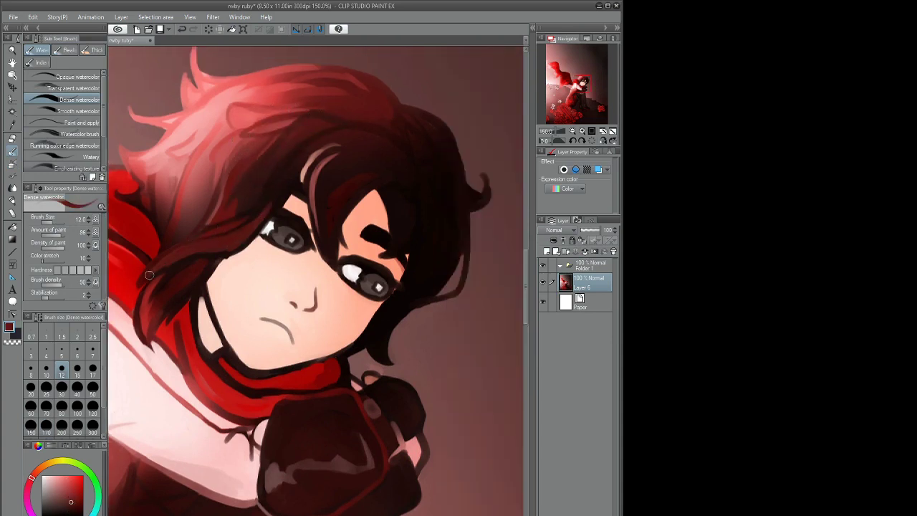
# - Touch up the red scarf under the chin and the hair lock beside the cheek with sampled tones
pyautogui.keyDown('alt'); pyautogui.click(273, 372); pyautogui.keyUp('alt')
pyautogui.moveTo(218, 357); pyautogui.dragTo(253, 380)
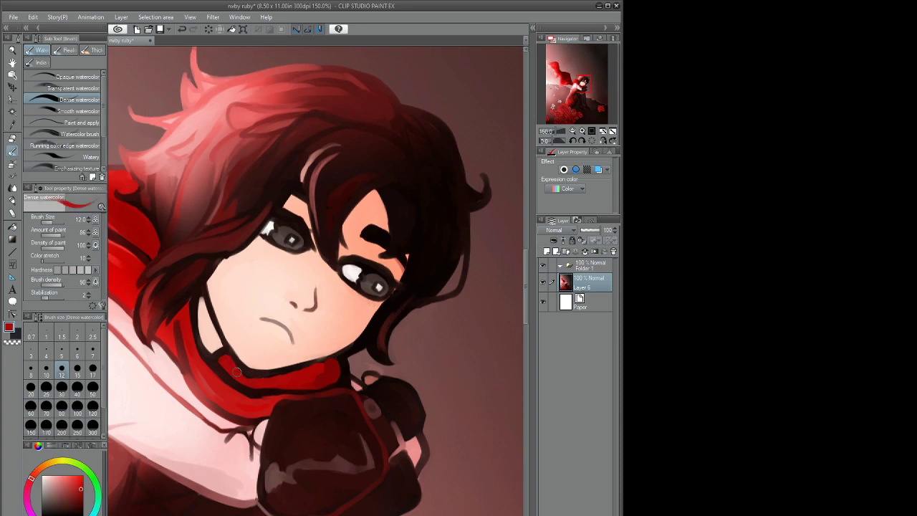
pyautogui.keyDown('alt'); pyautogui.click(218, 332); pyautogui.keyUp('alt')
pyautogui.moveTo(402, 294); pyautogui.dragTo(373, 331)
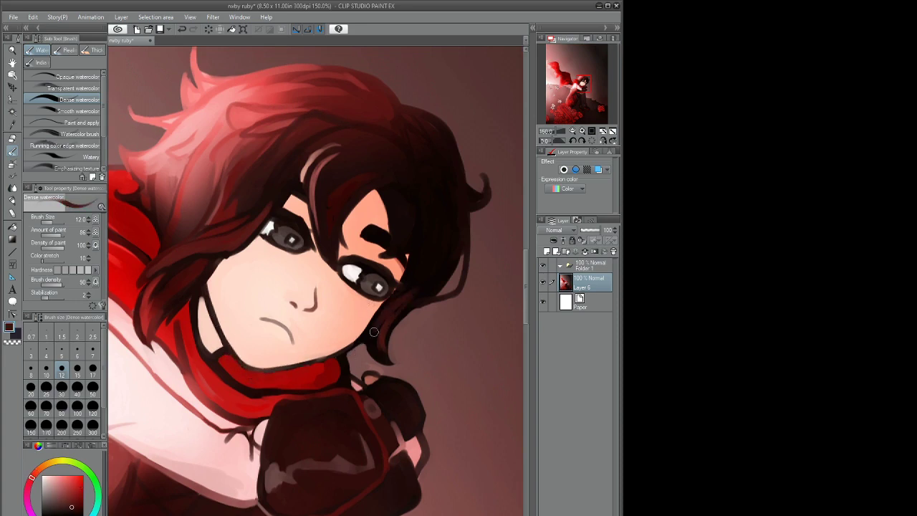
# - Repaint the character's mouth as a wavy frown, sampling the skin tone
pyautogui.keyDown('alt'); pyautogui.click(351, 248); pyautogui.keyUp('alt')
pyautogui.moveTo(253, 313); pyautogui.dragTo(293, 335)
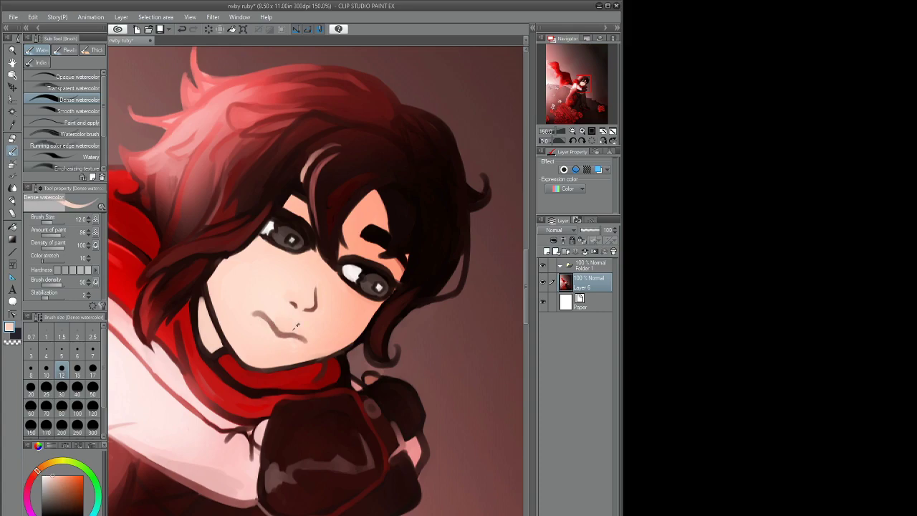
pyautogui.scroll(2, 297, 325)
# - Redraw the dark petal outlines and red petals of the lone rose on the lower right hill at brush size 12
pyautogui.scroll(-5, 349, 241)
pyautogui.scroll(2, 348, 241)
pyautogui.moveTo(430, 465); pyautogui.dragTo(429, 313)
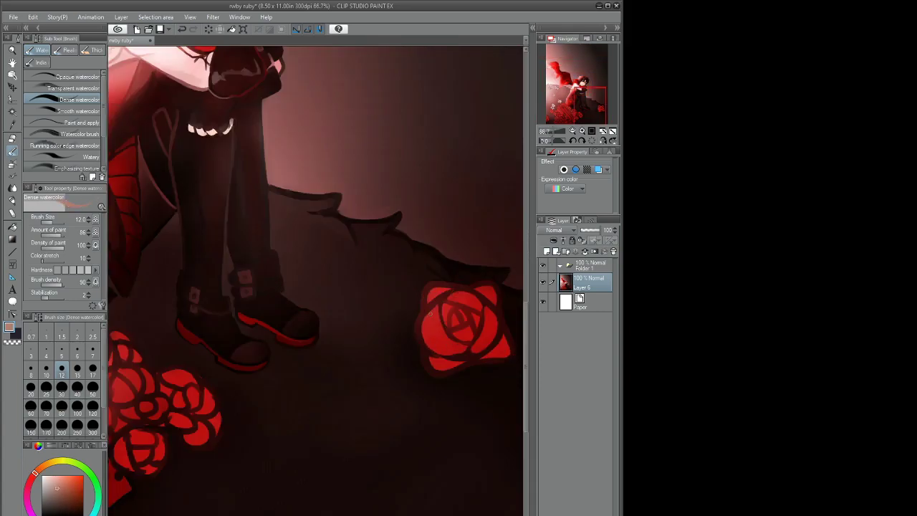
pyautogui.scroll(-3, 428, 313)
pyautogui.scroll(4, 428, 313)
pyautogui.keyDown('alt'); pyautogui.click(332, 263); pyautogui.keyUp('alt')
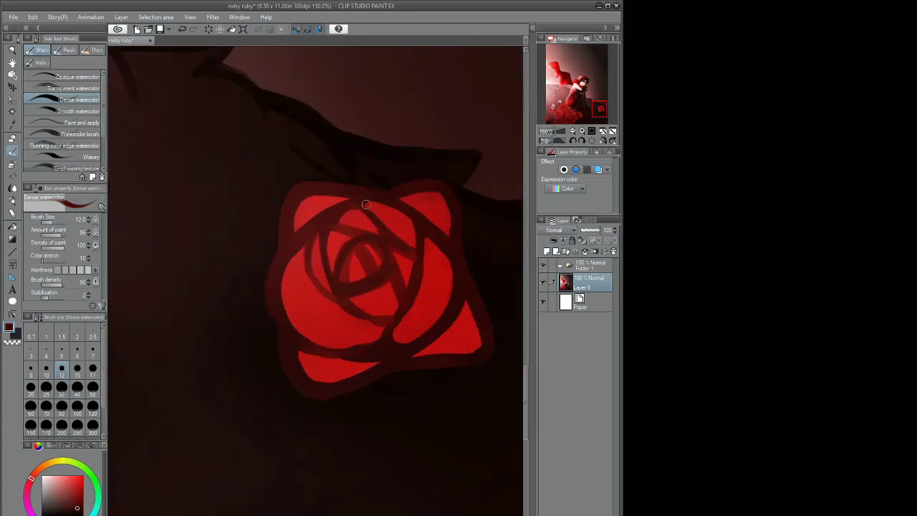
pyautogui.moveTo(411, 258)
pyautogui.mouseDown()
pyautogui.moveTo(396, 314)
pyautogui.moveTo(423, 337)
pyautogui.mouseUp()
pyautogui.keyDown('alt'); pyautogui.click(430, 293); pyautogui.keyUp('alt')
pyautogui.moveTo(444, 301); pyautogui.dragTo(340, 358)
pyautogui.moveTo(329, 218); pyautogui.dragTo(358, 308)
pyautogui.moveTo(283, 243); pyautogui.dragTo(301, 301)
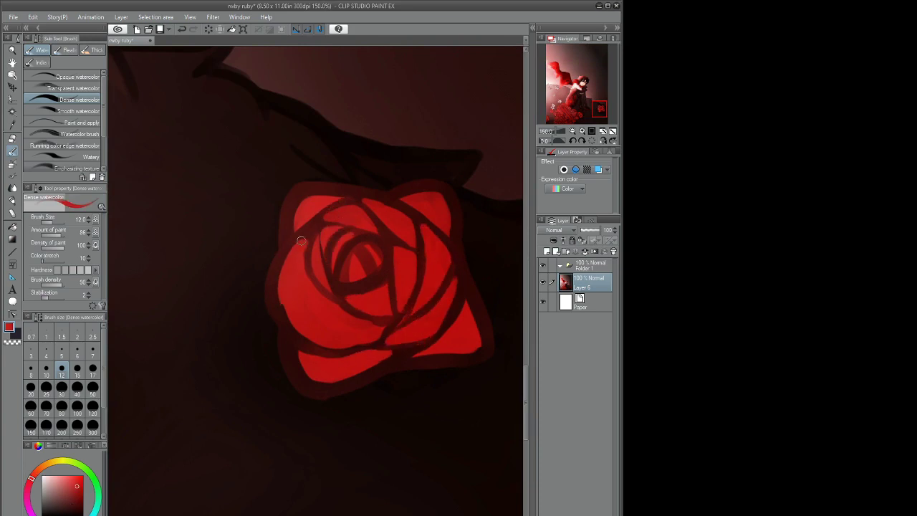
# - Reshape the rose's large outer left petal and divide it into overlapping petals with sampled tones
pyautogui.moveTo(295, 337); pyautogui.dragTo(299, 288)
pyautogui.moveTo(286, 237)
pyautogui.mouseDown()
pyautogui.moveTo(337, 328)
pyautogui.moveTo(315, 280)
pyautogui.mouseUp()
pyautogui.keyDown('alt'); pyautogui.click(337, 328); pyautogui.keyUp('alt')
pyautogui.keyDown('alt'); pyautogui.click(337, 340); pyautogui.keyUp('alt')
pyautogui.moveTo(315, 336); pyautogui.dragTo(365, 334)
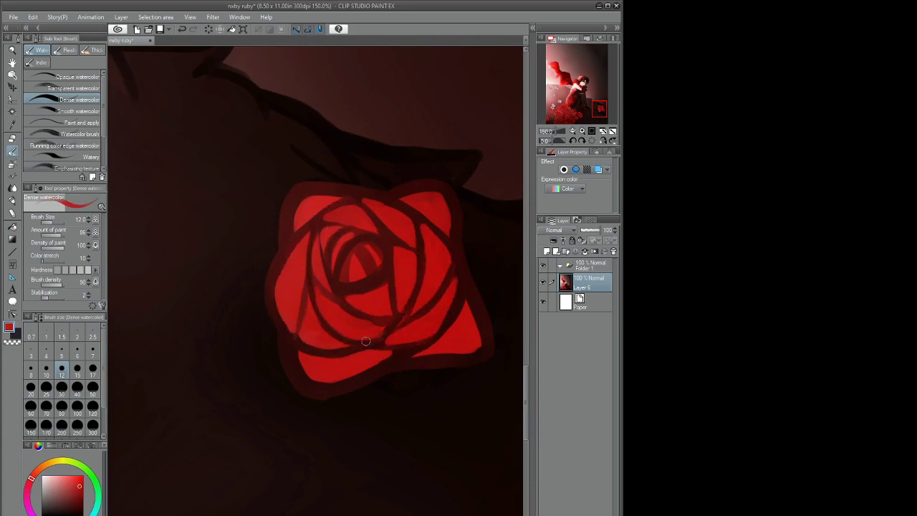
# - Paint over the rose's centre in sampled red and redraw its inner petal swirl with dark lines
pyautogui.keyDown('alt'); pyautogui.click(369, 214); pyautogui.keyUp('alt')
pyautogui.moveTo(322, 221); pyautogui.dragTo(412, 242)
pyautogui.moveTo(348, 194)
pyautogui.mouseDown()
pyautogui.moveTo(334, 240)
pyautogui.moveTo(359, 279)
pyautogui.mouseUp()
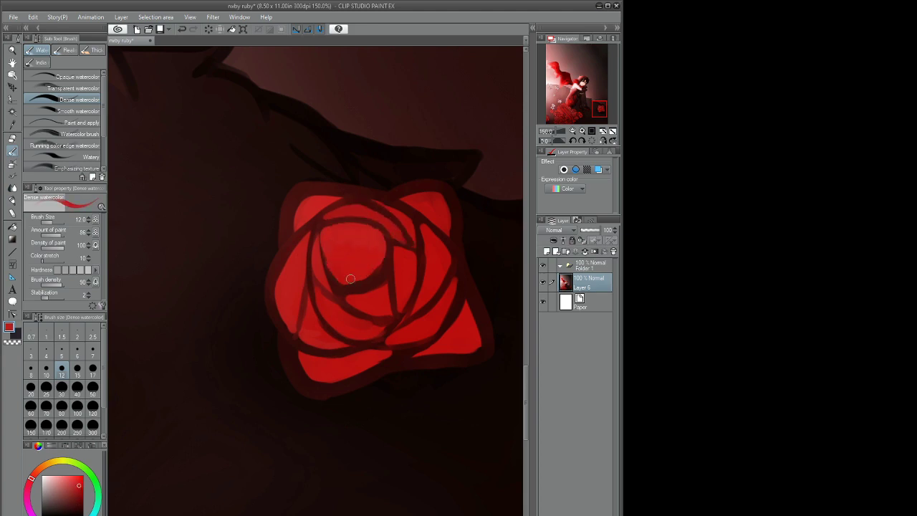
pyautogui.keyDown('alt'); pyautogui.click(373, 250); pyautogui.keyUp('alt')
pyautogui.moveTo(366, 237)
pyautogui.mouseDown()
pyautogui.moveTo(375, 272)
pyautogui.moveTo(337, 266)
pyautogui.mouseUp()
# - Add an extra outer petal on the rose's right side and refine its dark rim, enlarging the brush to size 20
pyautogui.moveTo(471, 299)
pyautogui.mouseDown()
pyautogui.moveTo(417, 252)
pyautogui.moveTo(429, 301)
pyautogui.mouseUp()
pyautogui.press(']')
pyautogui.moveTo(408, 194); pyautogui.dragTo(423, 243)
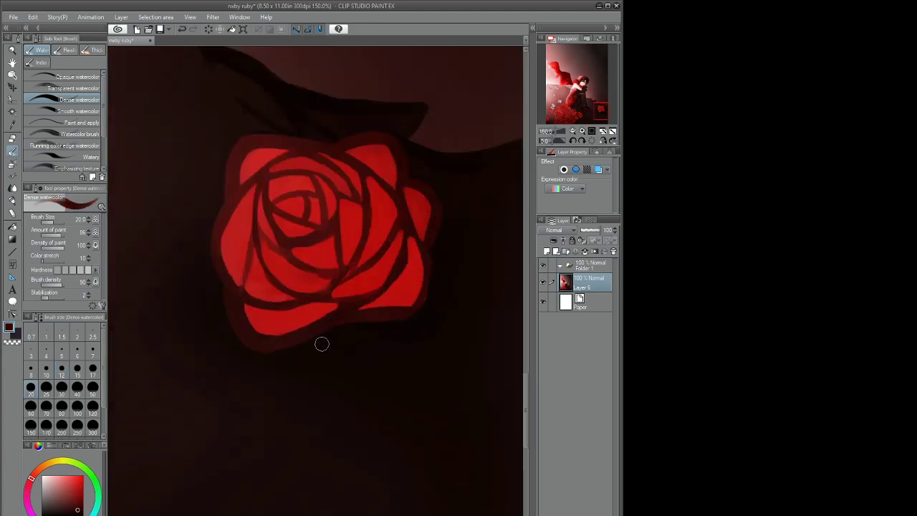
pyautogui.moveTo(323, 337); pyautogui.dragTo(366, 337)
pyautogui.moveTo(214, 165)
pyautogui.mouseDown()
pyautogui.moveTo(222, 186)
pyautogui.moveTo(219, 170)
pyautogui.mouseUp()
pyautogui.moveTo(208, 237); pyautogui.dragTo(218, 311)
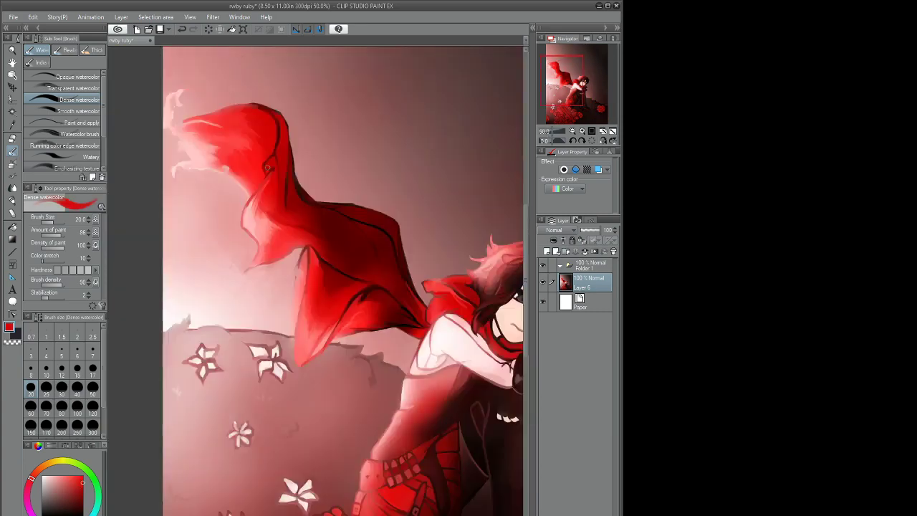